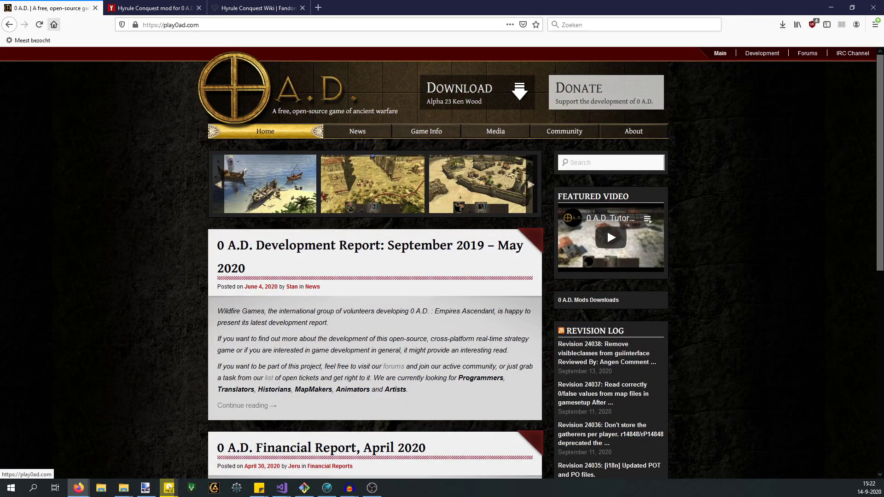
Open the 0 A.D. Alpha 23 Ken Wood download page and review the Windows download, system requirements and other versions.
{"action": "left_click", "coordinate": [460, 92]}
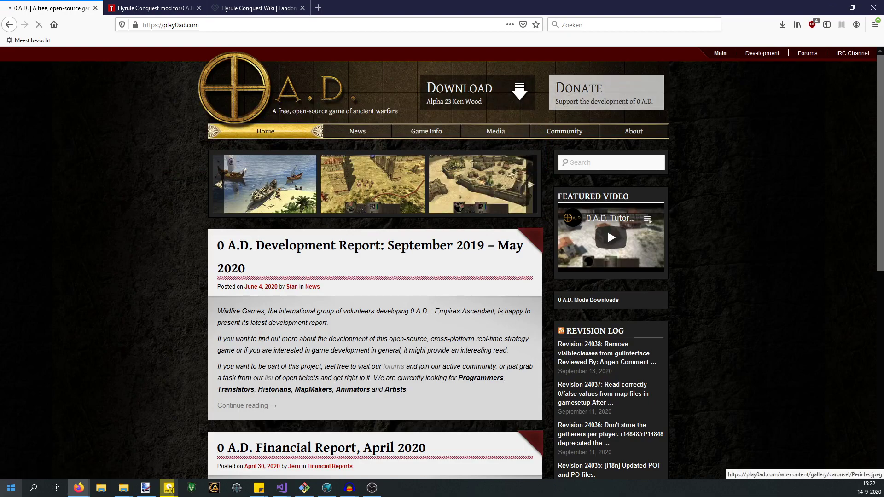
{"action": "scroll", "coordinate": [460, 92], "scroll_direction": "down", "scroll_amount": 5}
{"action": "scroll", "coordinate": [438, 258], "scroll_direction": "up", "scroll_amount": 3}
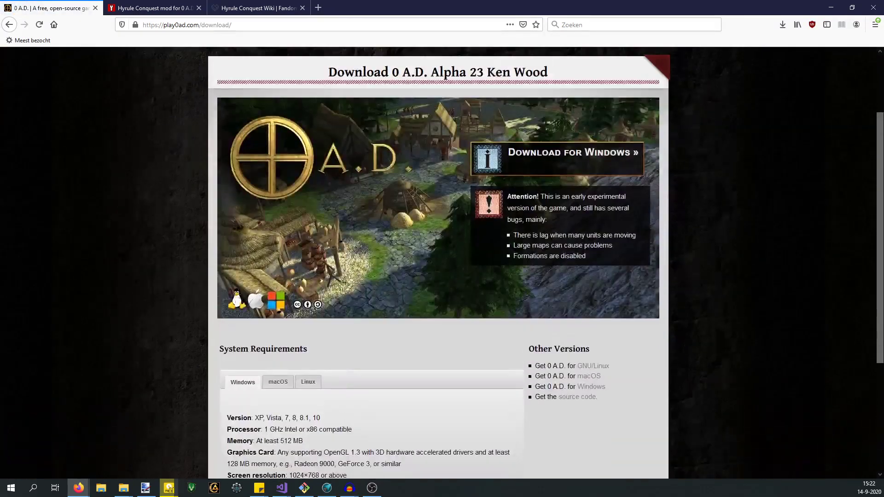
{"action": "scroll", "coordinate": [438, 258], "scroll_direction": "up", "scroll_amount": 2}
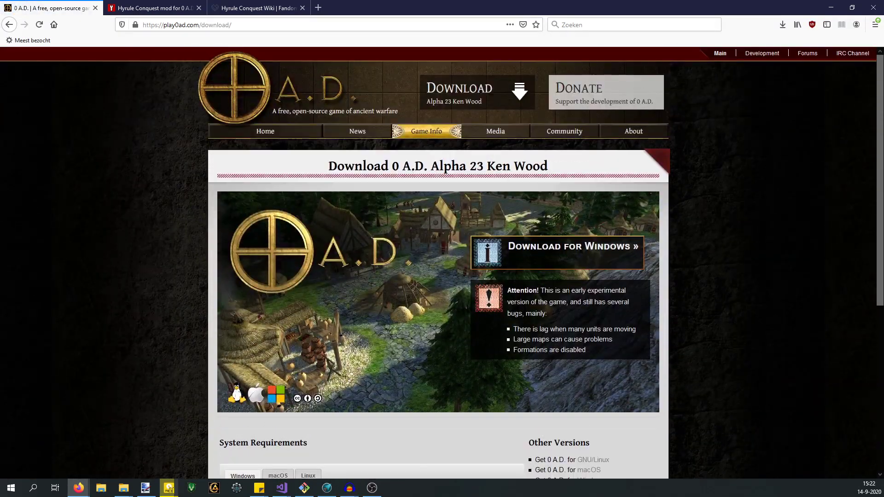
{"action": "scroll", "coordinate": [438, 257], "scroll_direction": "down", "scroll_amount": 1}
{"action": "scroll", "coordinate": [437, 257], "scroll_direction": "up", "scroll_amount": 1}
{"action": "scroll", "coordinate": [437, 258], "scroll_direction": "down", "scroll_amount": 2}
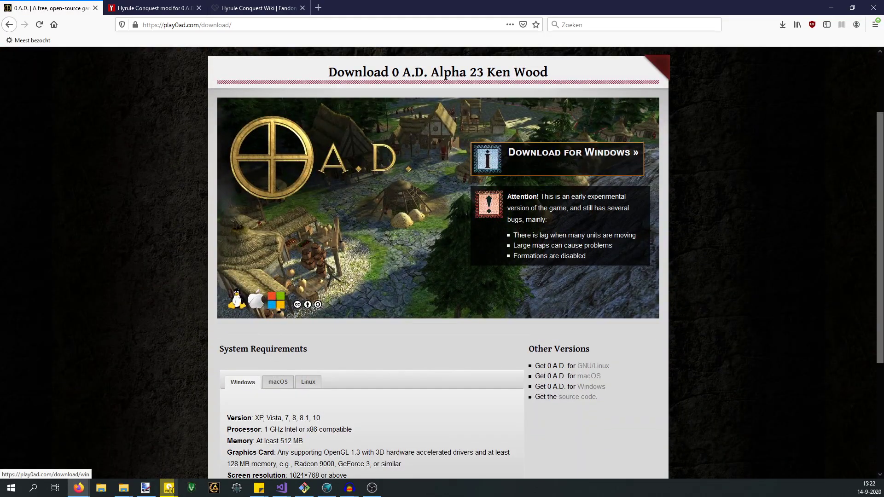
{"action": "scroll", "coordinate": [438, 258], "scroll_direction": "down", "scroll_amount": 2}
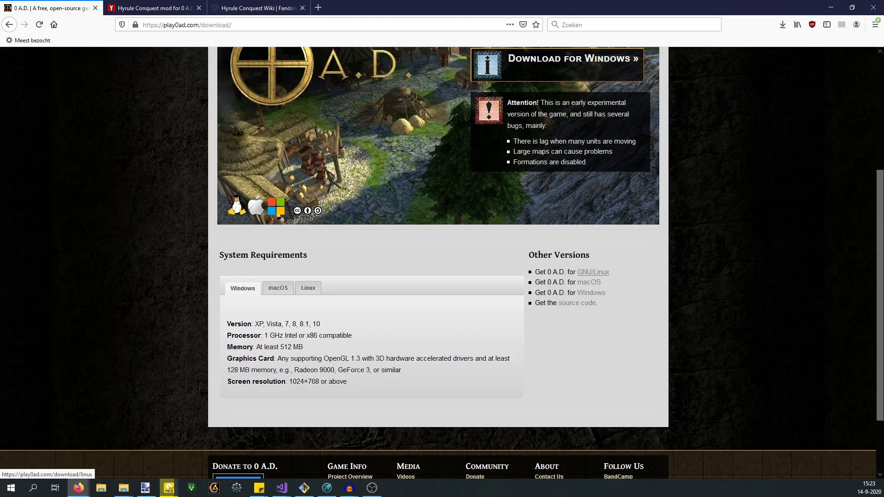
{"action": "scroll", "coordinate": [442, 263], "scroll_direction": "up", "scroll_amount": 2}
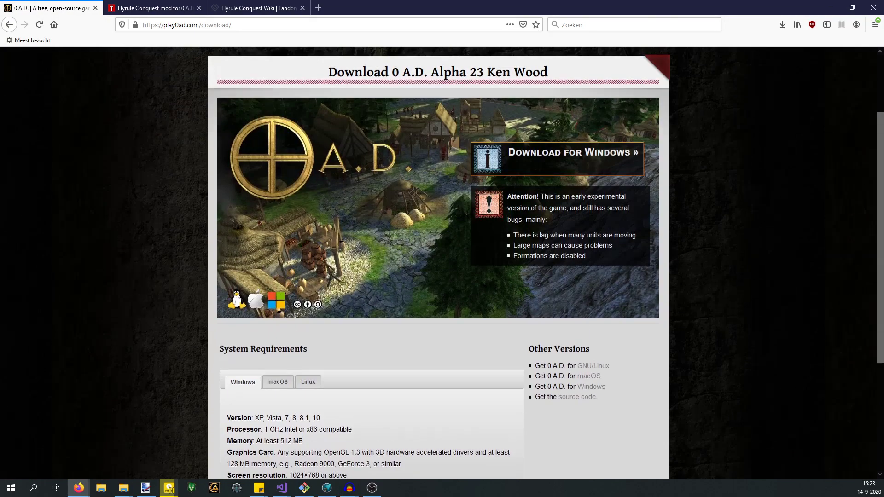
{"action": "scroll", "coordinate": [443, 263], "scroll_direction": "up", "scroll_amount": 2}
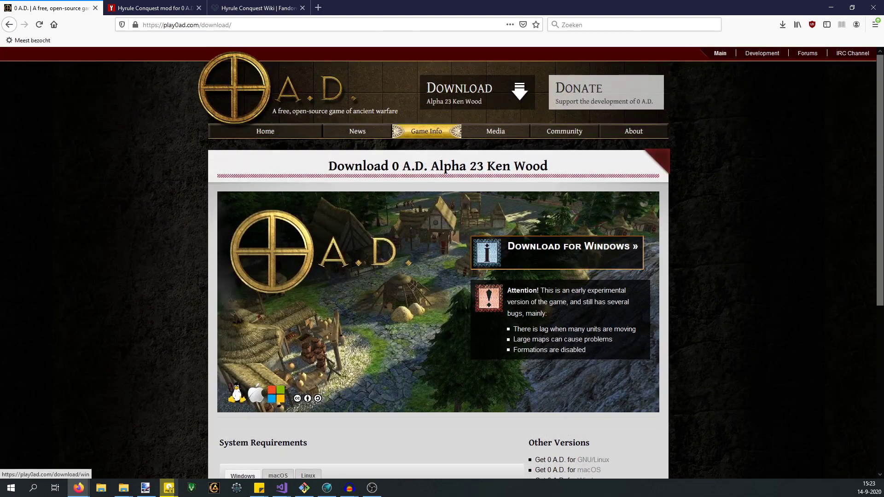
{"action": "scroll", "coordinate": [442, 263], "scroll_direction": "down", "scroll_amount": 2}
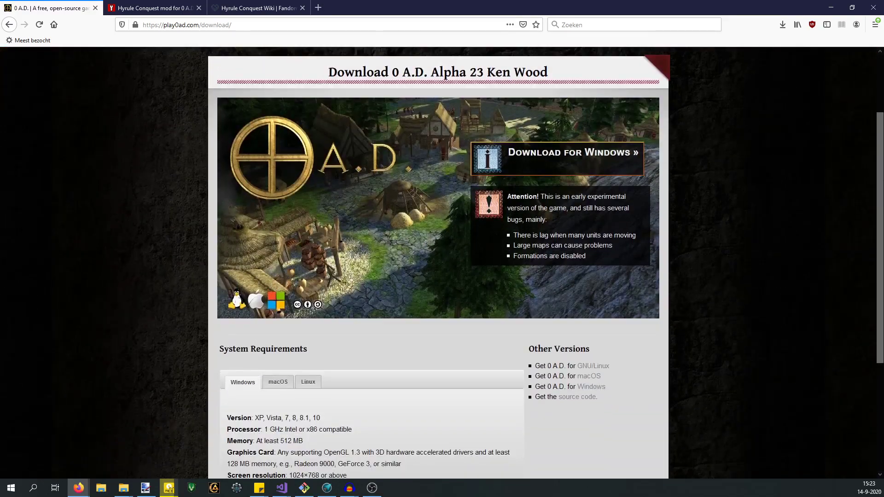
Run the 0 A.D. alpha installer from the desktop, view the uninstall and install location pages, and quit the setup.
{"action": "key", "text": "super+d"}
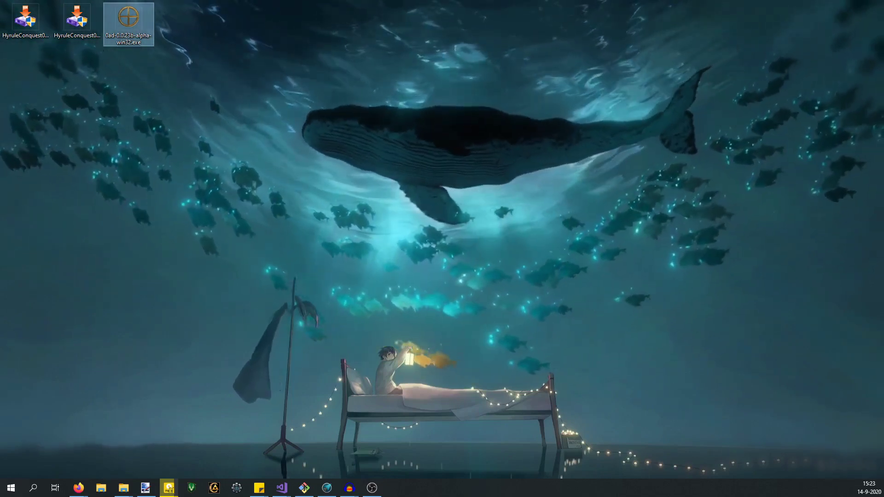
{"action": "key", "text": "Return"}
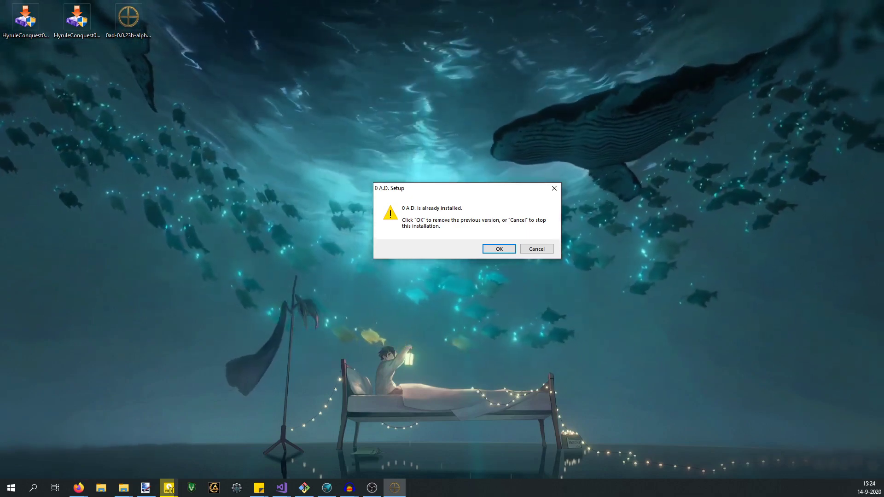
{"action": "key", "text": "Return"}
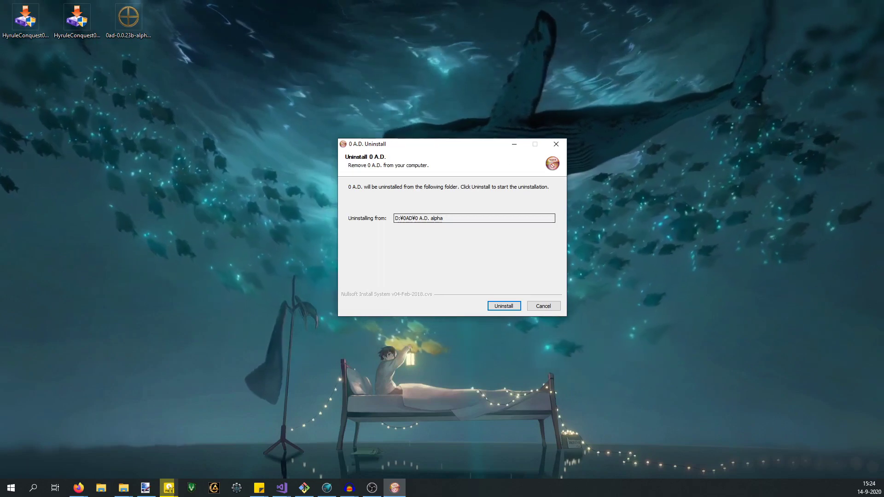
{"action": "left_click_drag", "start_coordinate": [427, 151], "coordinate": [459, 131]}
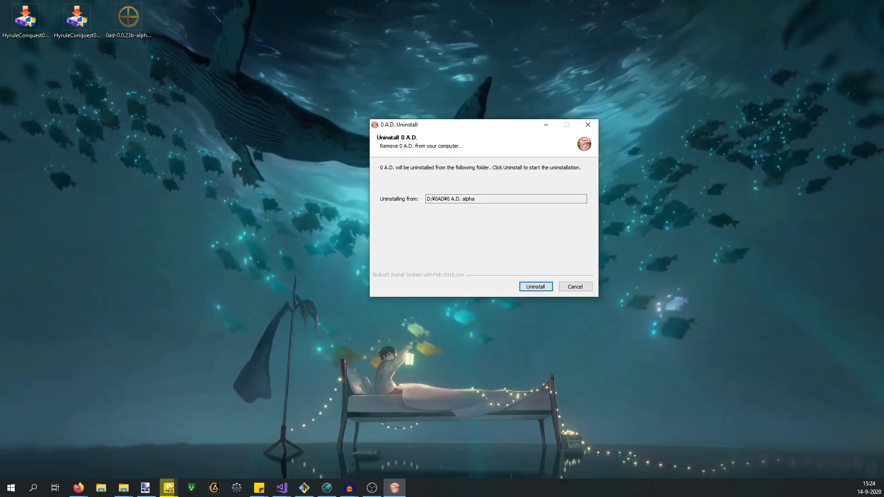
{"action": "left_click_drag", "start_coordinate": [445, 129], "coordinate": [423, 131]}
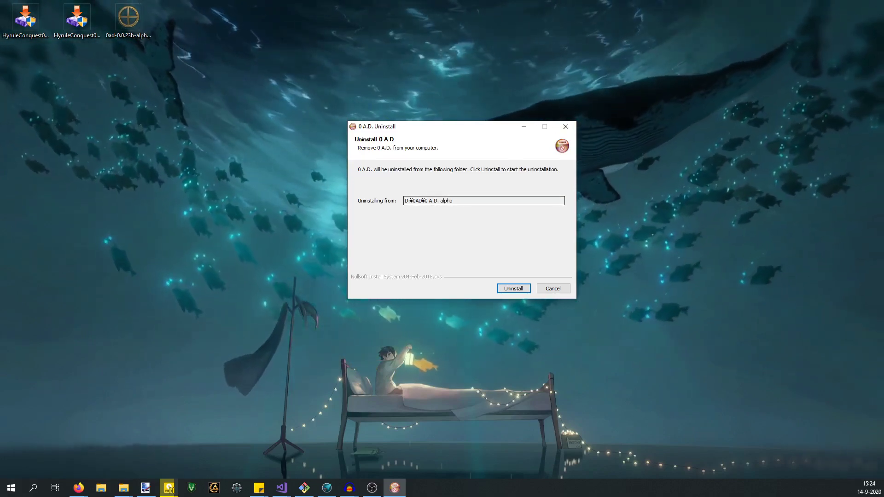
{"action": "key", "text": "Escape"}
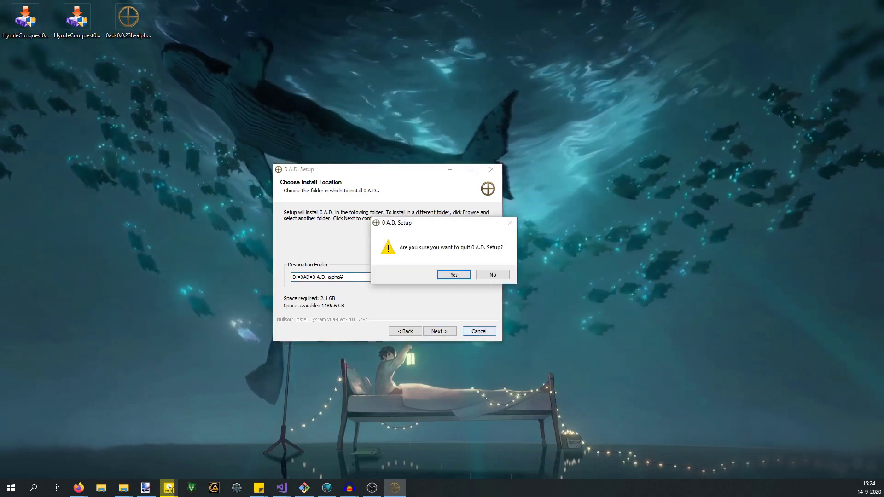
{"action": "key", "text": "Return"}
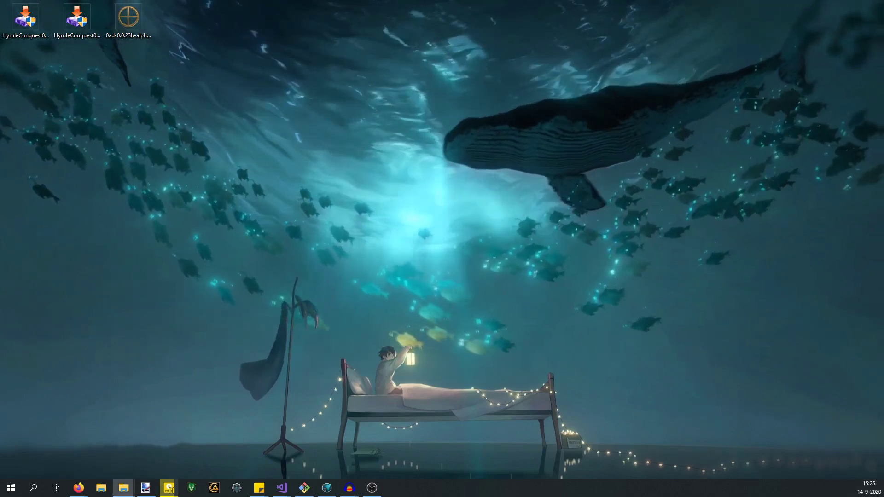
Bring up the Hyrule mod folder in File Explorer, locate Uninstal.exe, and return to the desktop.
{"action": "left_click", "coordinate": [123, 488]}
{"action": "left_click_drag", "start_coordinate": [344, 125], "coordinate": [355, 90]}
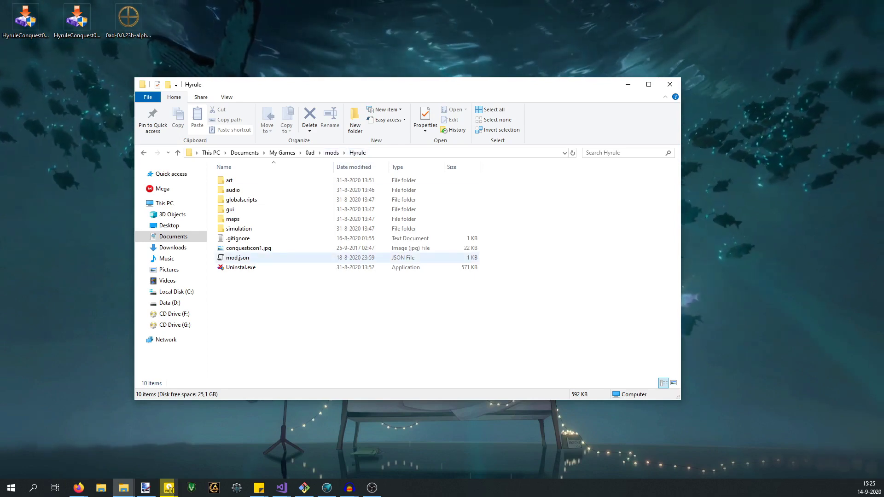
{"action": "left_click", "coordinate": [241, 267]}
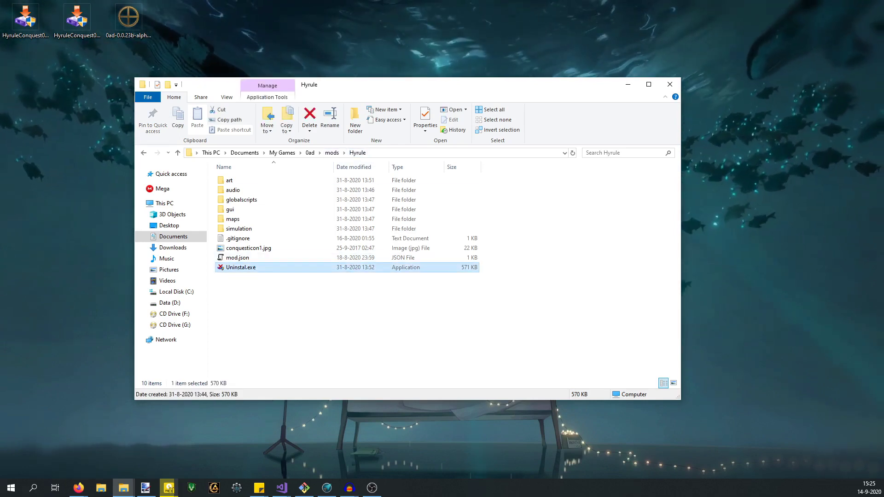
{"action": "left_click", "coordinate": [350, 313]}
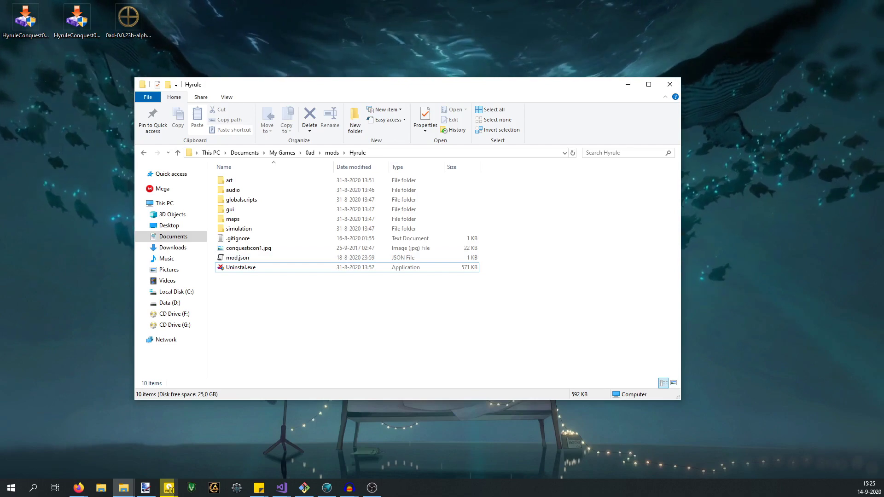
{"action": "left_click_drag", "start_coordinate": [462, 90], "coordinate": [154, 107]}
{"action": "key", "text": "super+d"}
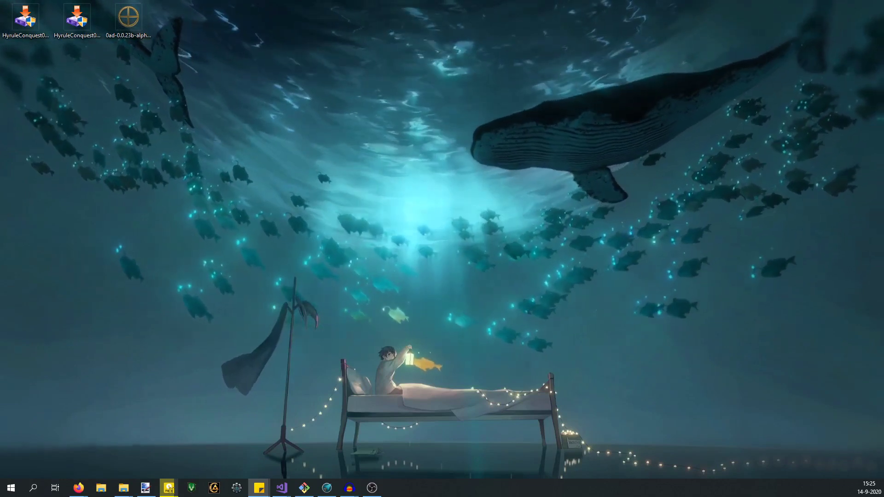
Switch to Firefox and browse the Hyrule Conquest page on ModDB to find its list of downloadable files.
{"action": "key", "text": "alt+Tab"}
{"action": "scroll", "coordinate": [341, 243], "scroll_direction": "down", "scroll_amount": 4}
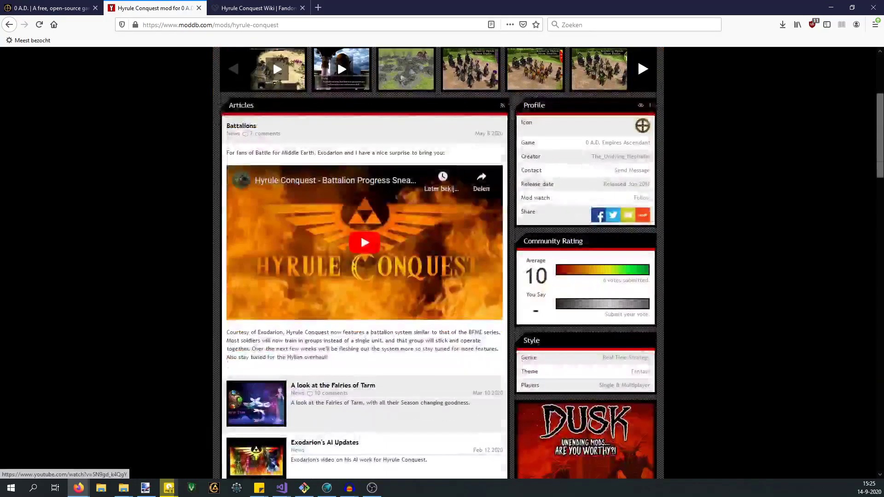
{"action": "scroll", "coordinate": [342, 242], "scroll_direction": "up", "scroll_amount": 4}
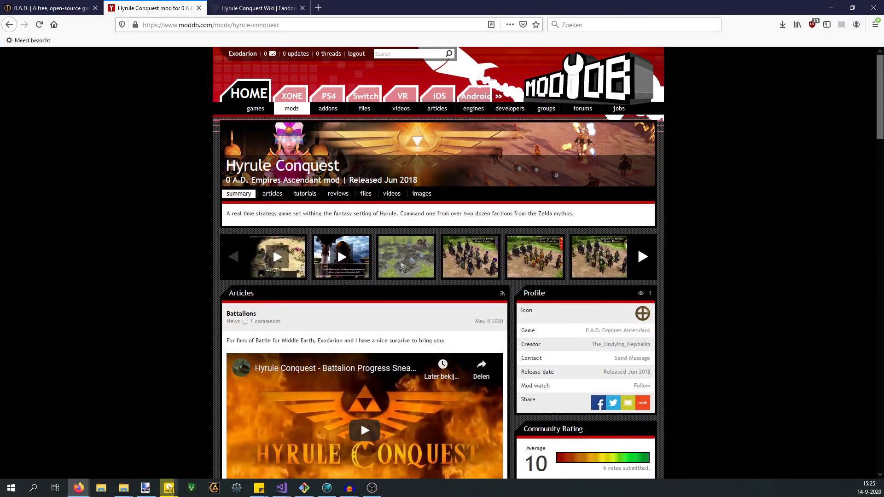
{"action": "scroll", "coordinate": [438, 263], "scroll_direction": "down", "scroll_amount": 10}
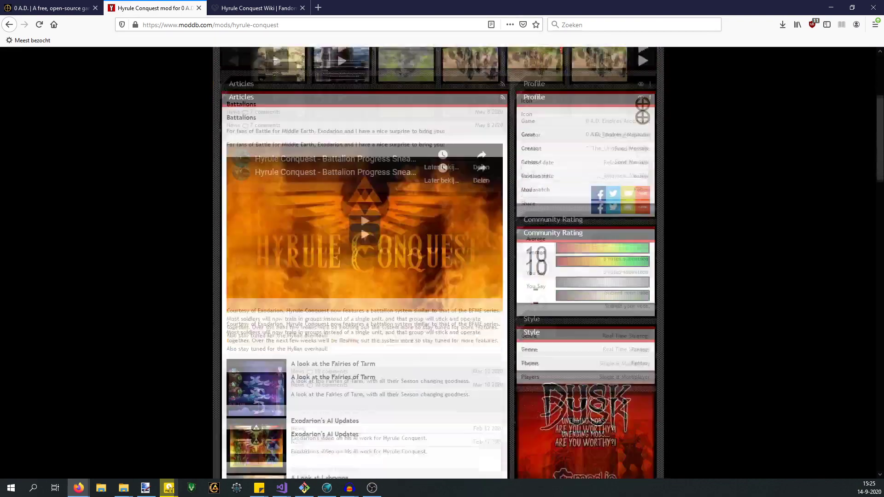
{"action": "scroll", "coordinate": [437, 262], "scroll_direction": "up", "scroll_amount": 3}
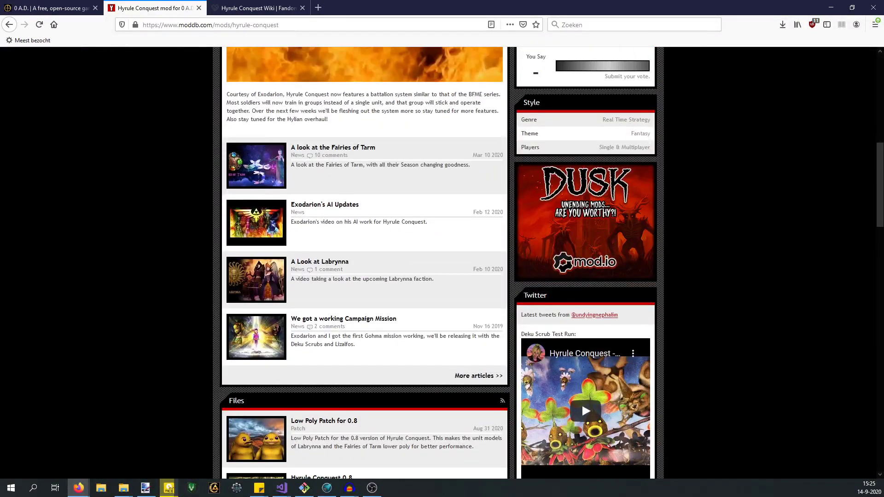
{"action": "scroll", "coordinate": [437, 262], "scroll_direction": "down", "scroll_amount": 6}
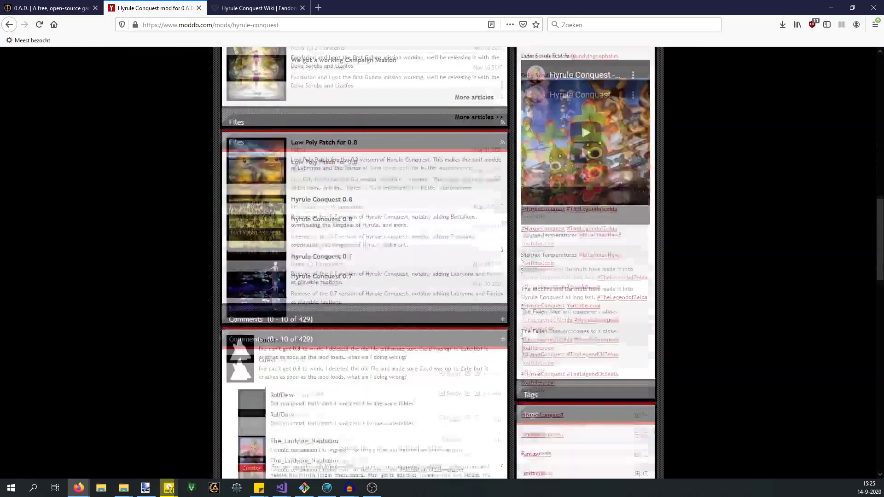
{"action": "scroll", "coordinate": [438, 263], "scroll_direction": "up", "scroll_amount": 1}
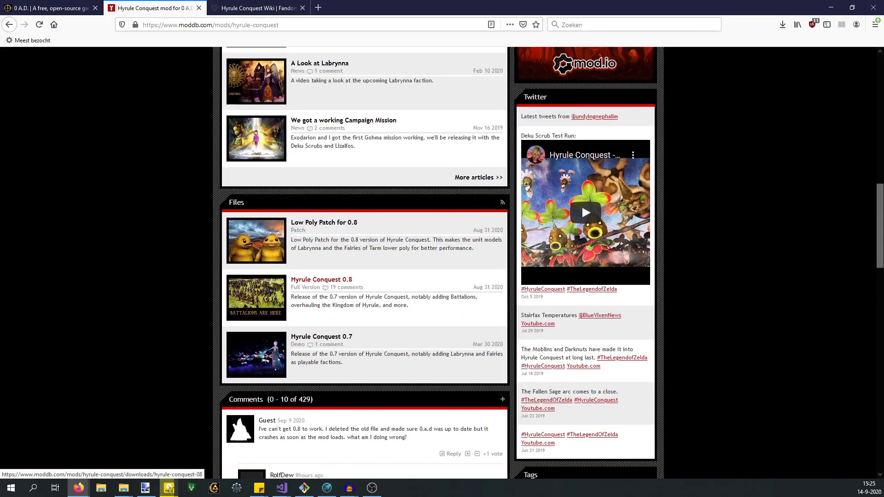
Open the Hyrule Conquest 0.8 file page, review its download and install instructions, and return to the mod page.
{"action": "left_click", "coordinate": [321, 279]}
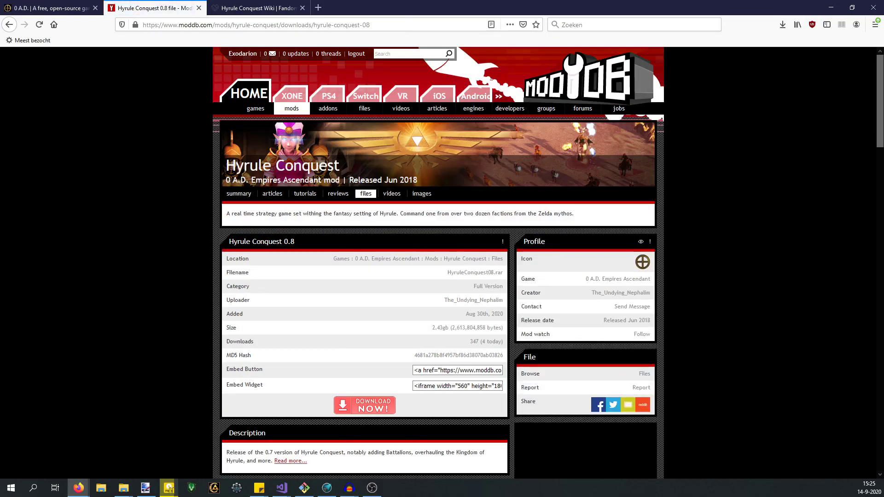
{"action": "scroll", "coordinate": [322, 280], "scroll_direction": "down", "scroll_amount": 4}
{"action": "scroll", "coordinate": [350, 262], "scroll_direction": "up", "scroll_amount": 1}
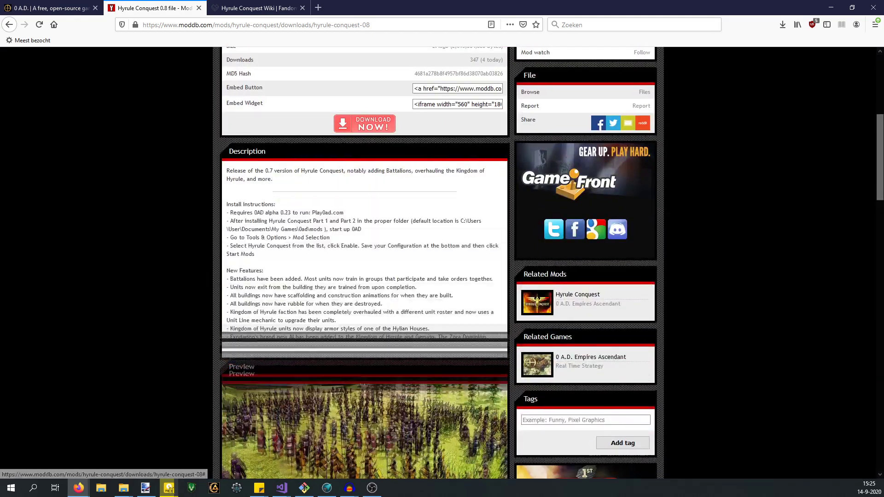
{"action": "scroll", "coordinate": [273, 170], "scroll_direction": "down", "scroll_amount": 5}
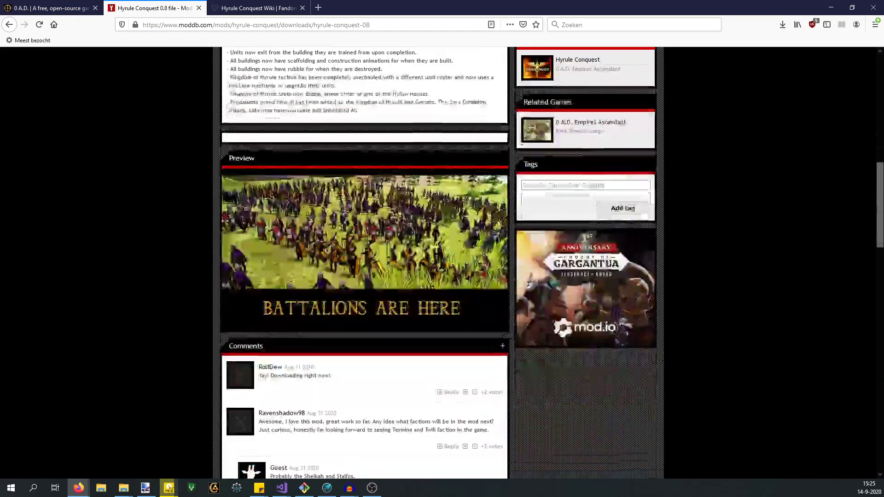
{"action": "scroll", "coordinate": [274, 171], "scroll_direction": "up", "scroll_amount": 7}
{"action": "key", "text": "alt+Left"}
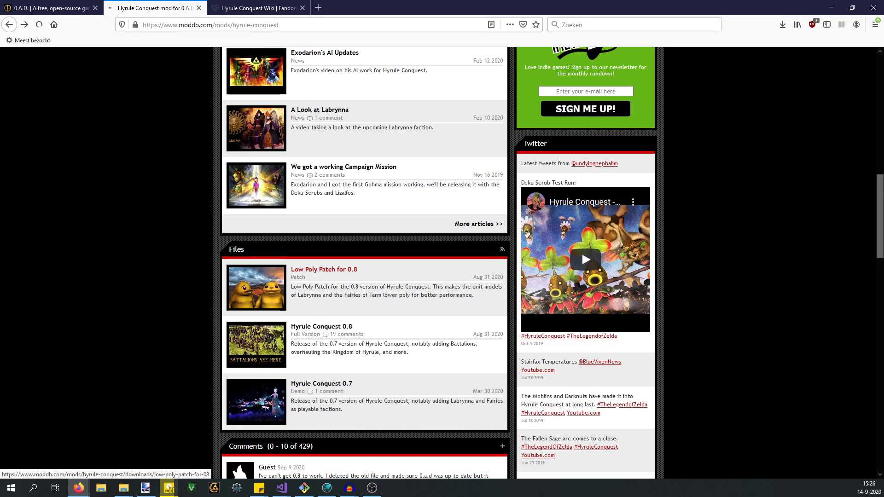
Open the Low Poly Patch for 0.8 file page, review its details and preview, and return to the mod page.
{"action": "left_click", "coordinate": [322, 270]}
{"action": "scroll", "coordinate": [322, 269], "scroll_direction": "down", "scroll_amount": 5}
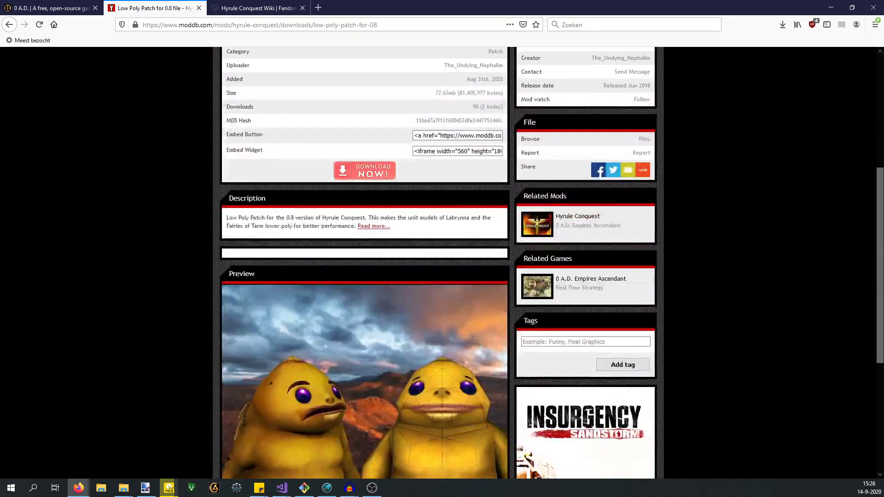
{"action": "scroll", "coordinate": [364, 369], "scroll_direction": "down", "scroll_amount": 4}
{"action": "scroll", "coordinate": [364, 368], "scroll_direction": "up", "scroll_amount": 3}
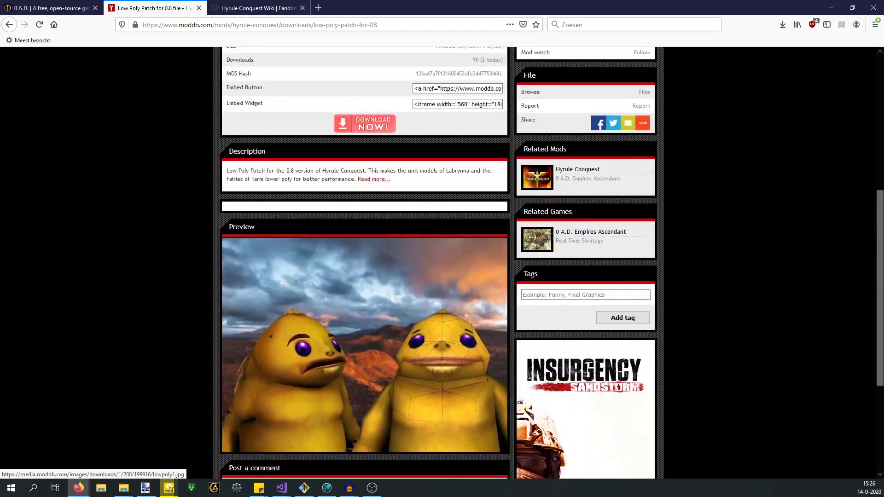
{"action": "scroll", "coordinate": [364, 345], "scroll_direction": "up", "scroll_amount": 6}
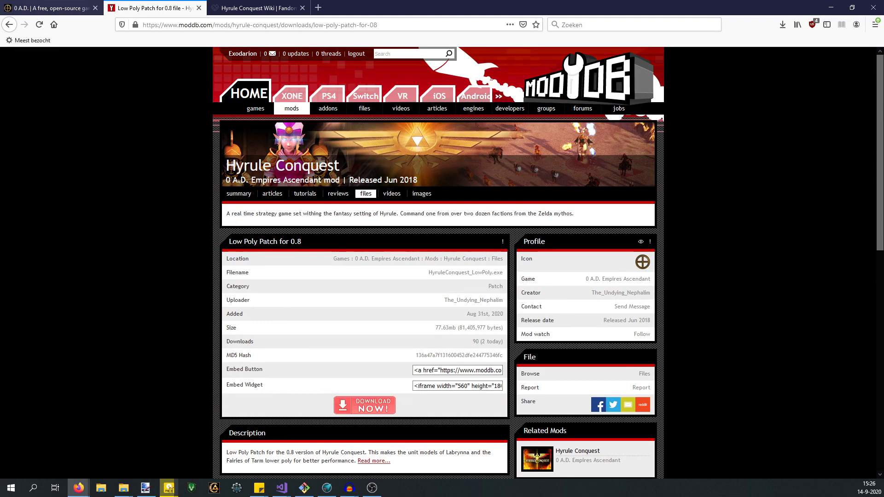
{"action": "scroll", "coordinate": [283, 166], "scroll_direction": "down", "scroll_amount": 3}
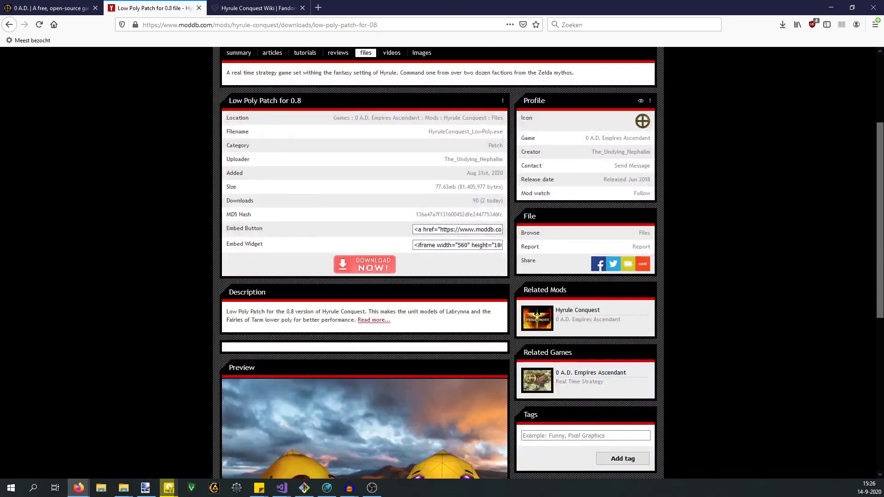
{"action": "scroll", "coordinate": [438, 263], "scroll_direction": "up", "scroll_amount": 2}
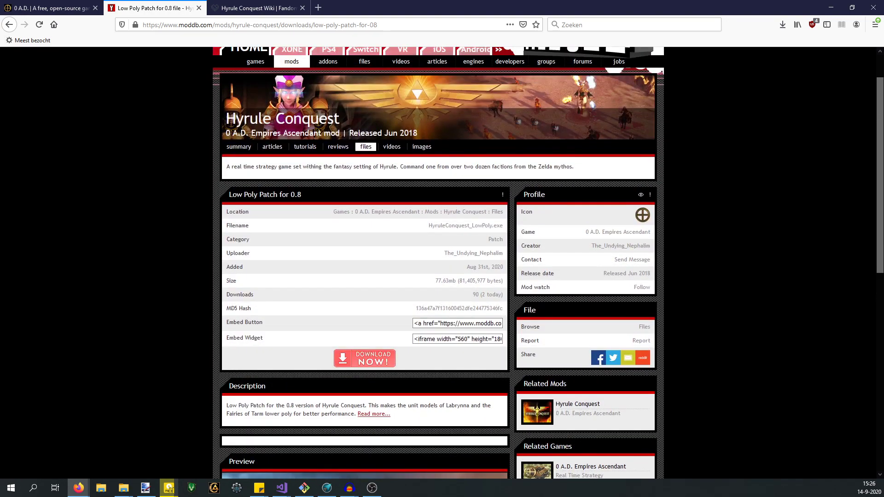
{"action": "key", "text": "alt+Left"}
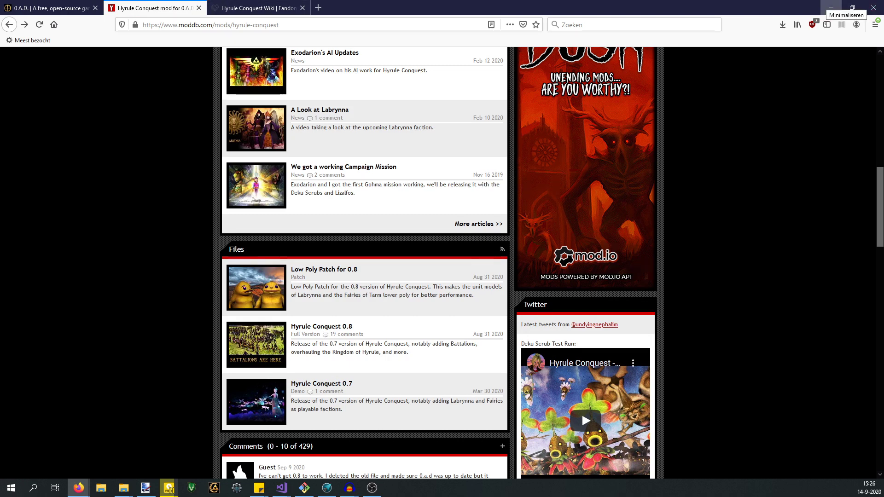
From the desktop, run the Hyrule Conquest part 1 installer, review its pages through the 0ad\mods\Hyrule directory and confirmation, and exit without installing.
{"action": "left_click", "coordinate": [831, 7]}
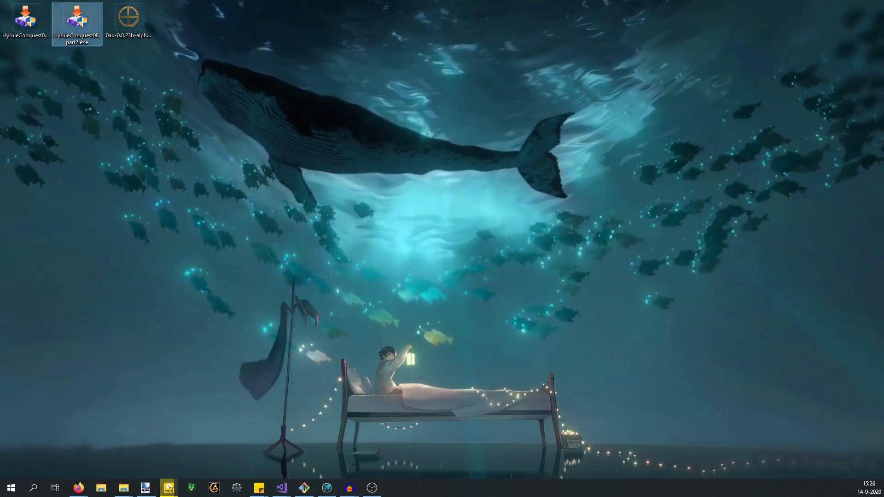
{"action": "left_click", "coordinate": [25, 20]}
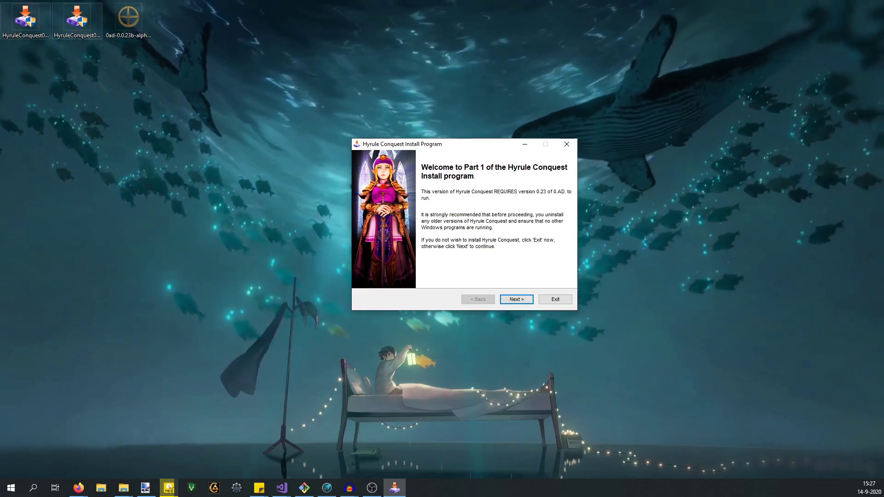
{"action": "key", "text": "Return"}
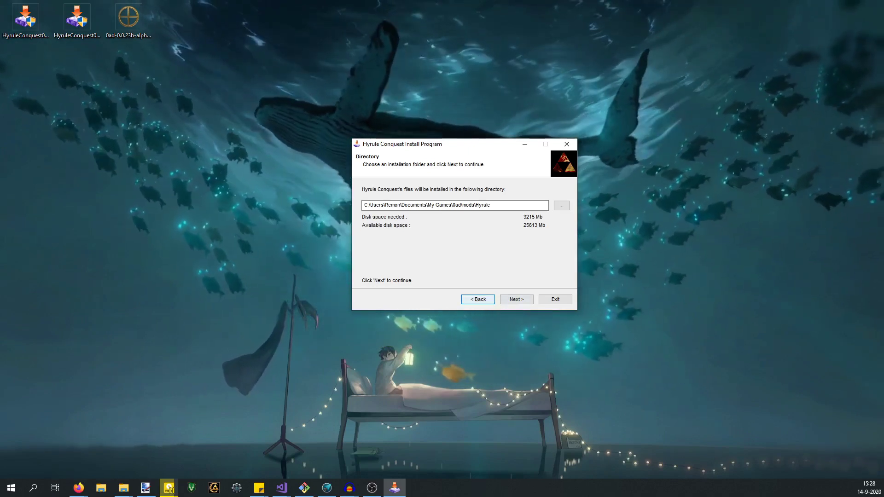
{"action": "key", "text": "Return"}
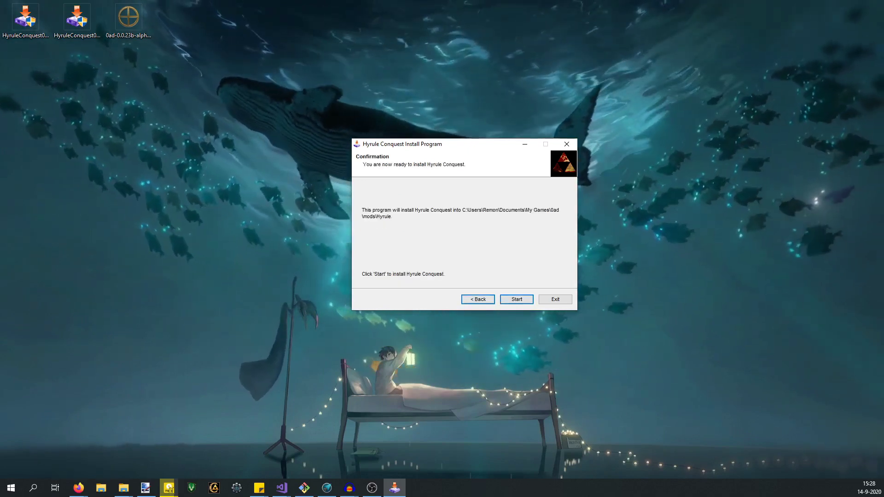
{"action": "key", "text": "Return"}
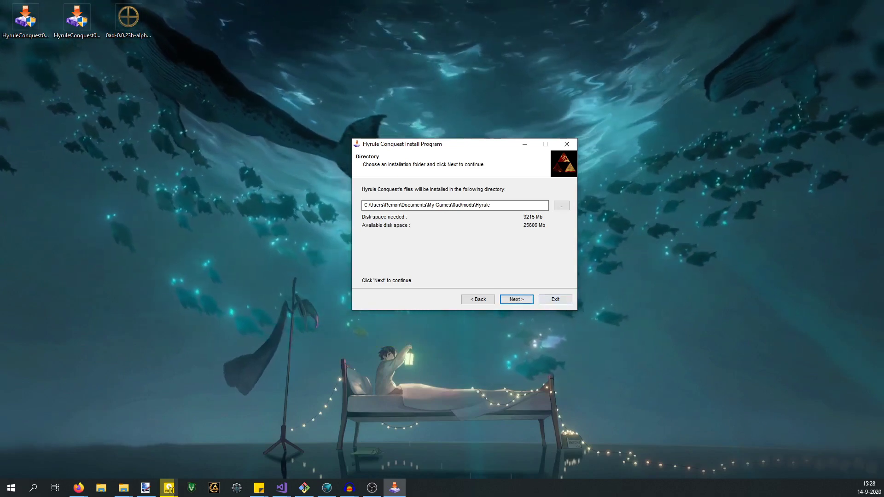
{"action": "key", "text": "Return"}
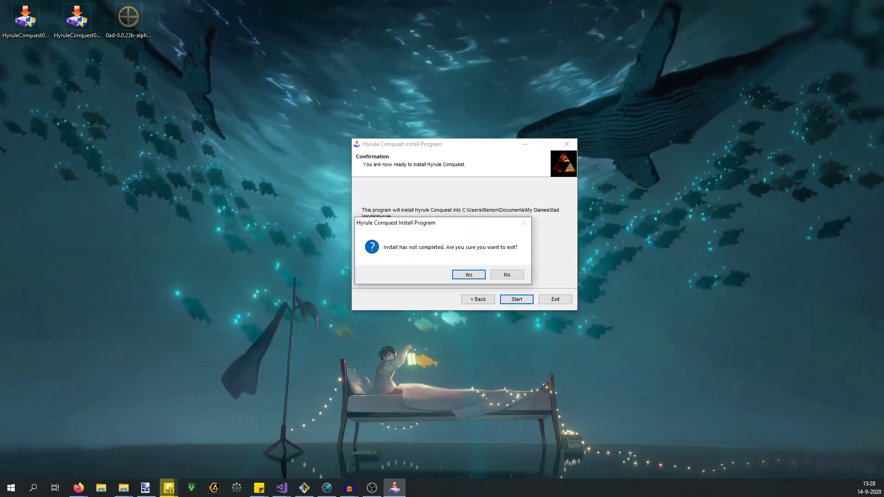
{"action": "key", "text": "Return"}
{"action": "key", "text": "Return"}
{"action": "key", "text": "Return"}
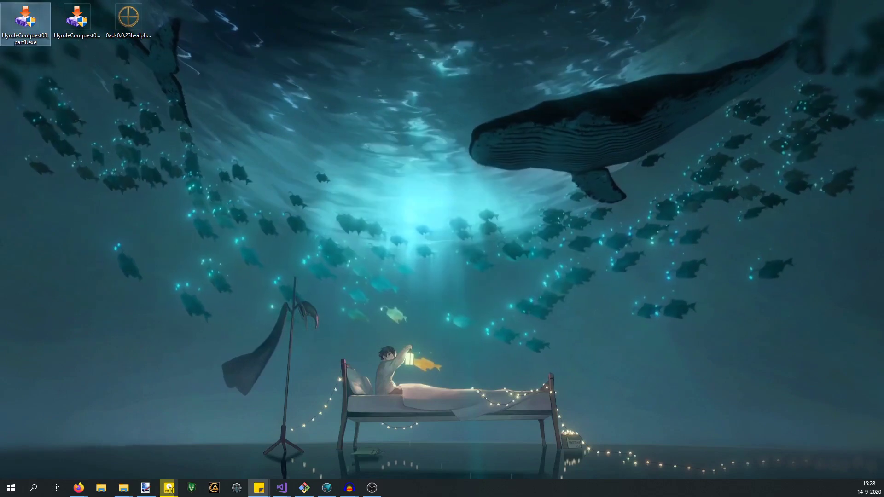
Run the Hyrule Conquest part 2 installer, review it up to the installation confirmation, and exit without installing.
{"action": "left_click", "coordinate": [77, 21]}
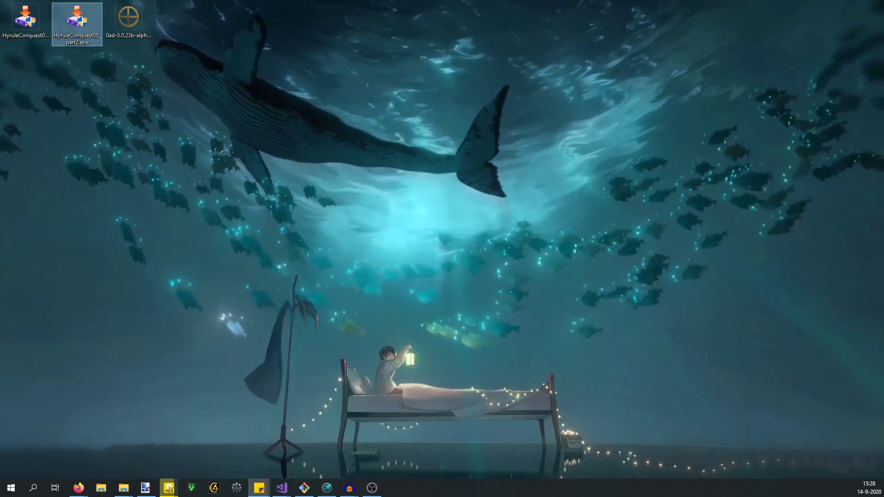
{"action": "left_click_drag", "start_coordinate": [450, 247], "coordinate": [402, 151]}
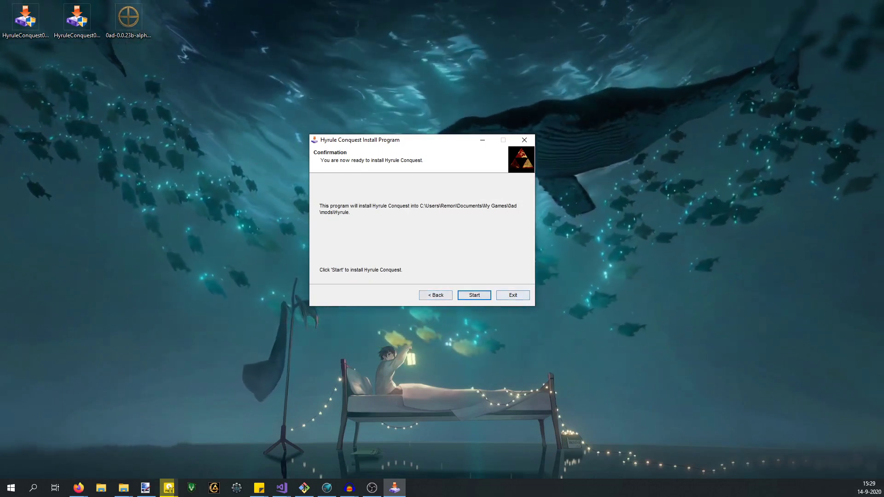
{"action": "key", "text": "Escape"}
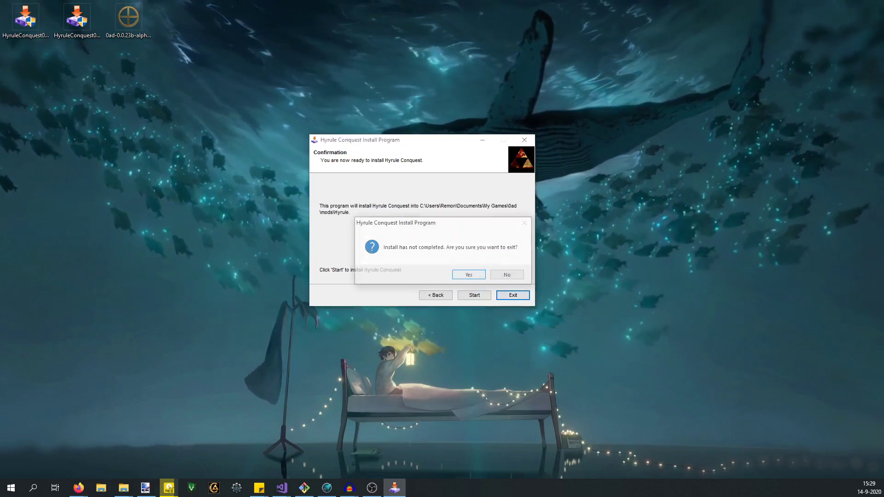
{"action": "key", "text": "Return"}
{"action": "key", "text": "Return"}
{"action": "key", "text": "Return"}
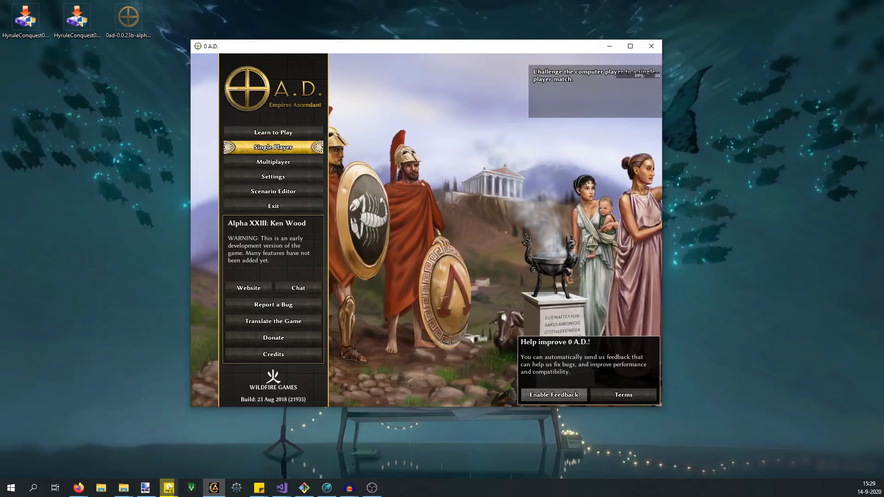
Reposition the 0 A.D. game window and open the mod selection from the game's settings.
{"action": "left_click_drag", "start_coordinate": [473, 46], "coordinate": [513, 44]}
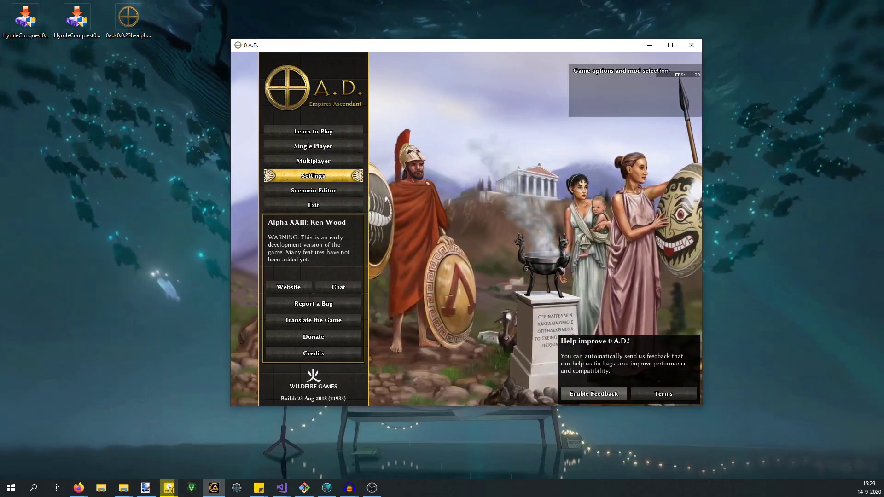
{"action": "left_click", "coordinate": [314, 175]}
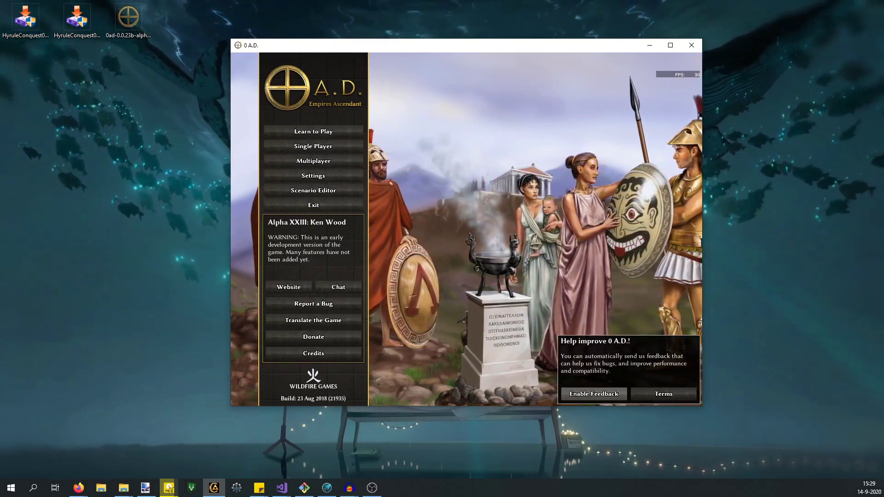
{"action": "left_click", "coordinate": [313, 176]}
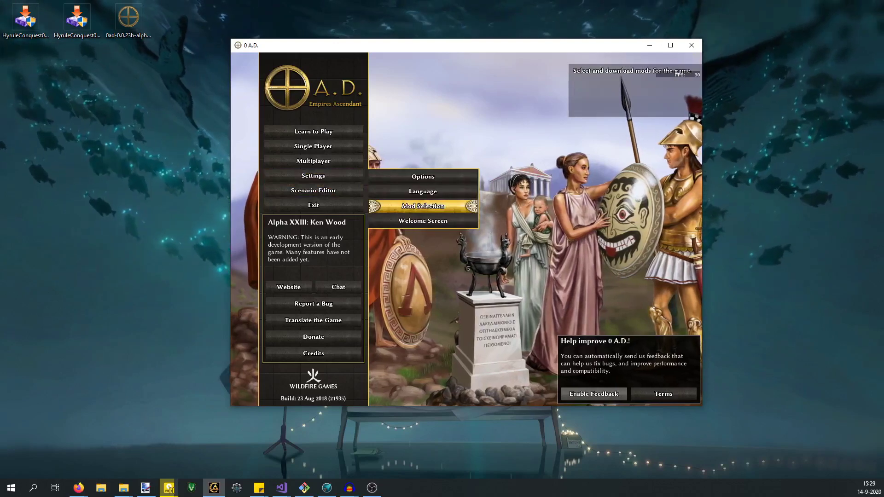
{"action": "left_click", "coordinate": [422, 206]}
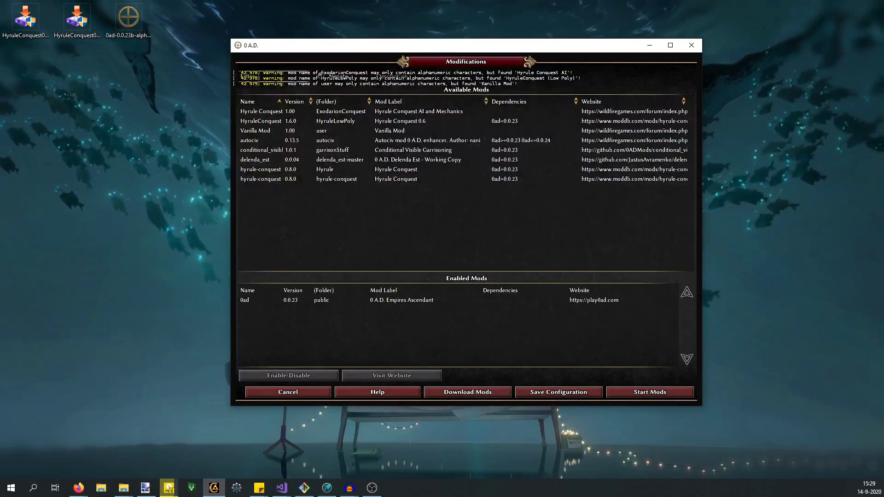
Enable the hyrule-conquest 0.8.0 mod from the Hyrule folder alongside 0ad, and start the game with these mods.
{"action": "left_click", "coordinate": [261, 169]}
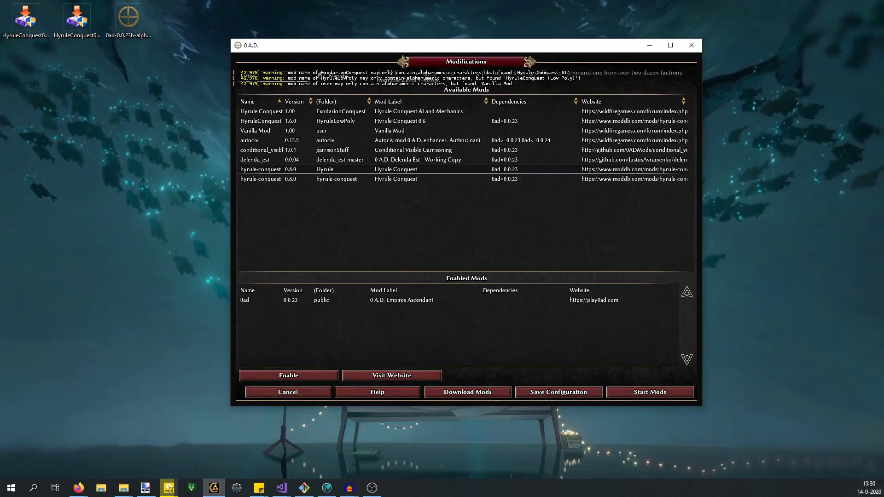
{"action": "left_click", "coordinate": [288, 375]}
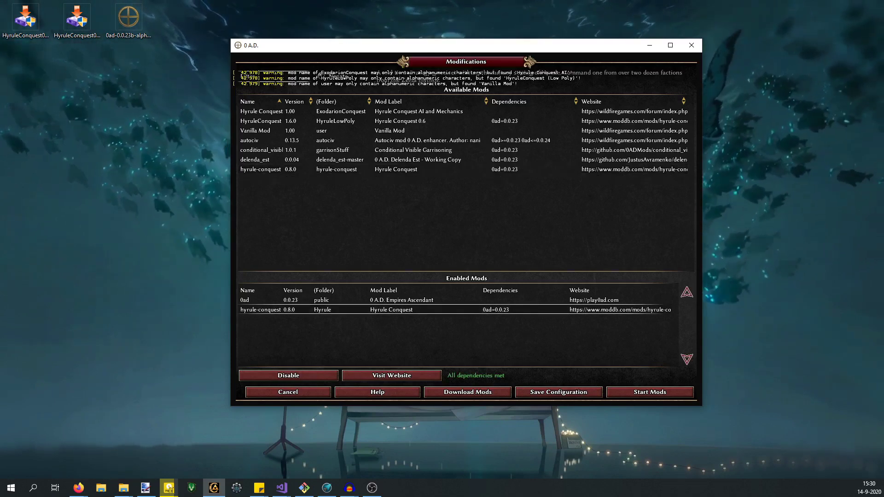
{"action": "left_click", "coordinate": [261, 309]}
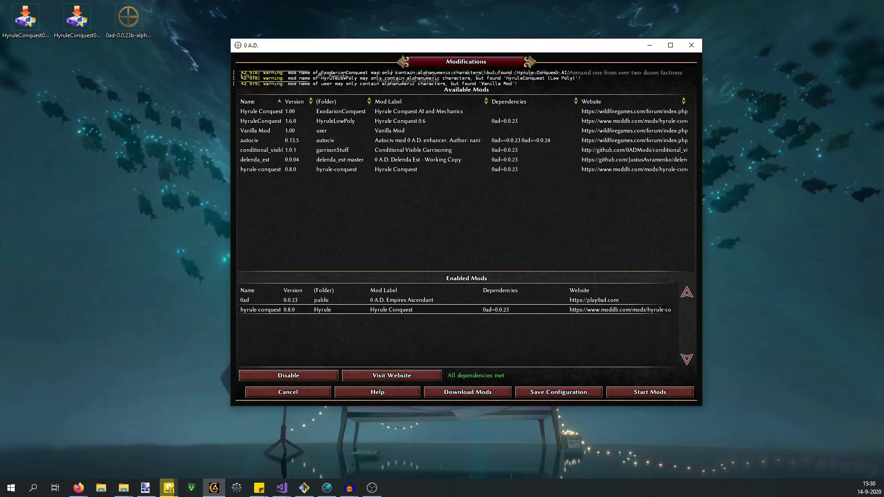
{"action": "left_click", "coordinate": [257, 300]}
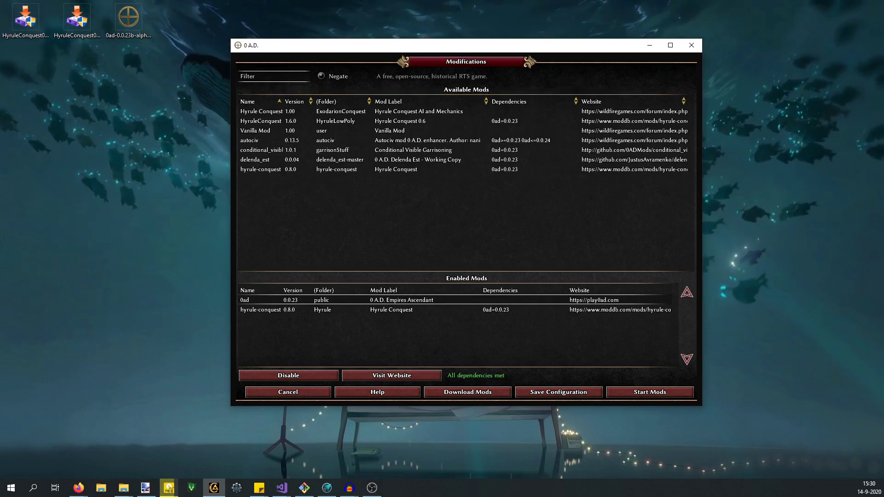
{"action": "left_click", "coordinate": [258, 309]}
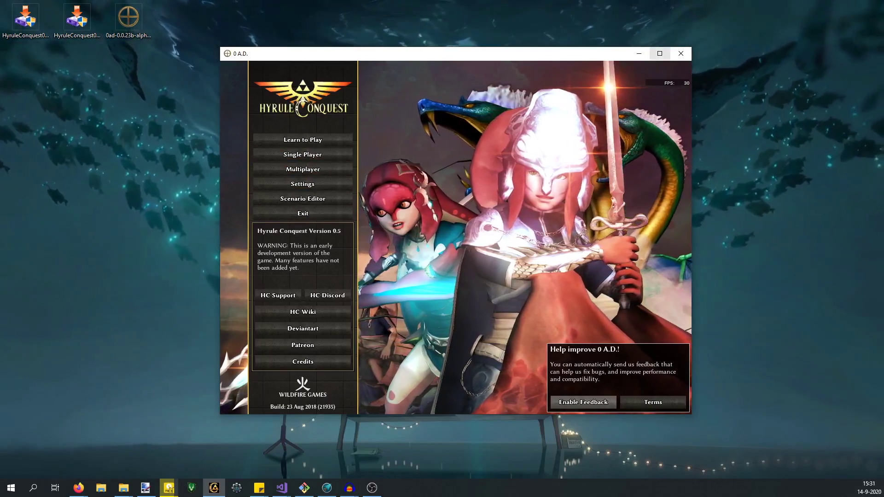
Maximize the game window and open the setup of a single-player match.
{"action": "left_click", "coordinate": [660, 53]}
{"action": "left_click", "coordinate": [83, 104]}
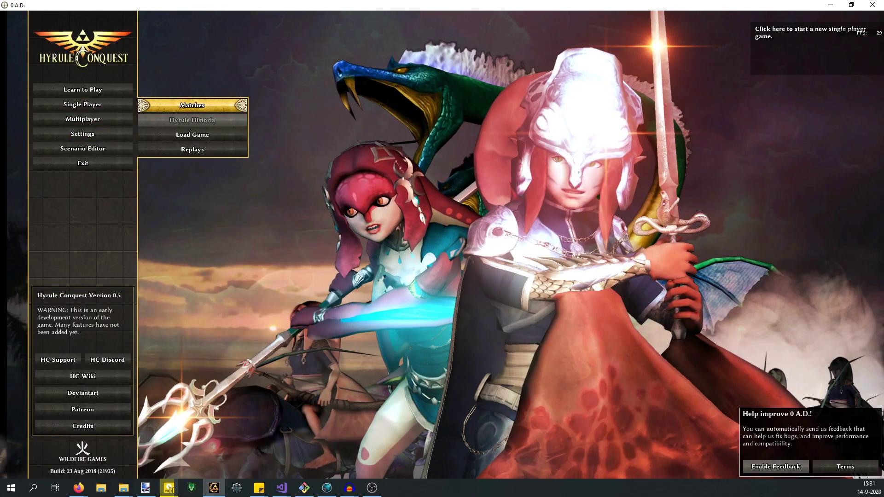
{"action": "left_click", "coordinate": [192, 105]}
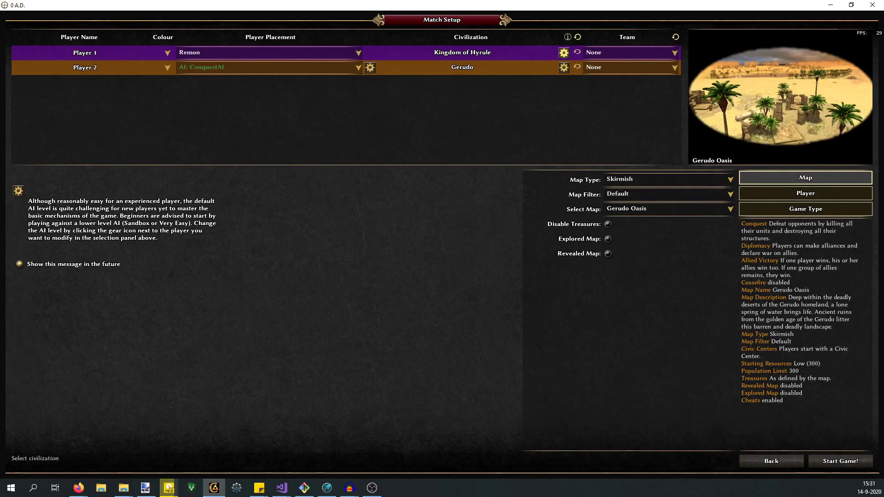
Browse Player 1's civilizations, including Gerudo, Empire of Labrynna, Zora Dominion and Darknut Legion, and leave the selection without changing it.
{"action": "left_click", "coordinate": [563, 53]}
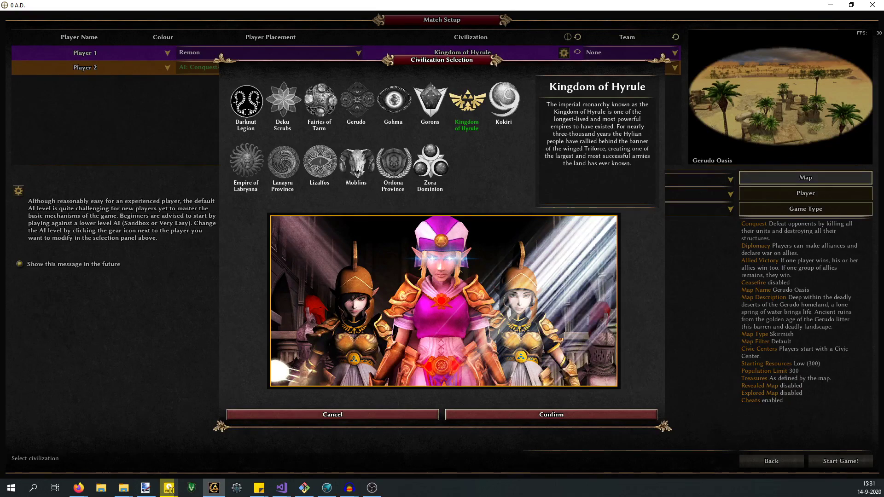
{"action": "left_click", "coordinate": [356, 103]}
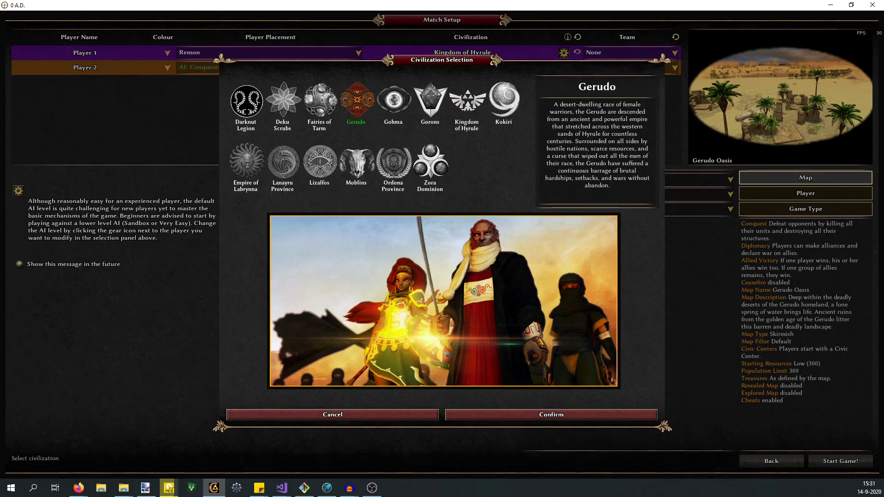
{"action": "left_click", "coordinate": [430, 162]}
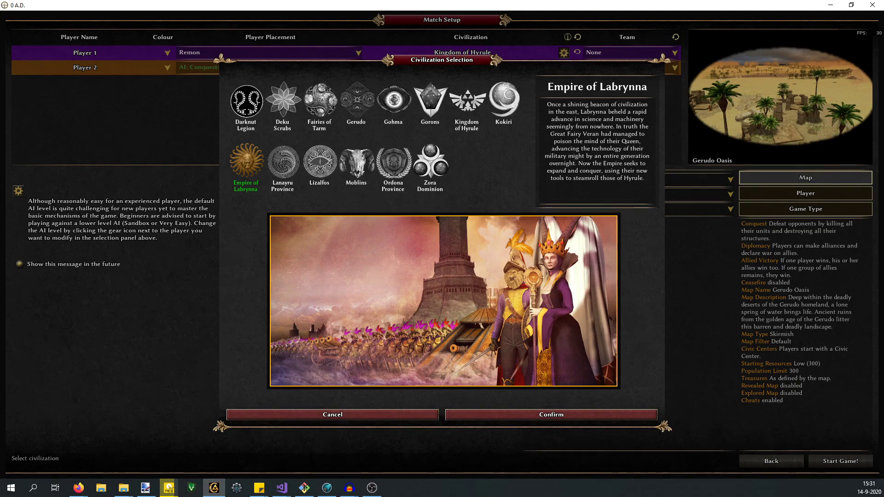
{"action": "left_click", "coordinate": [430, 164]}
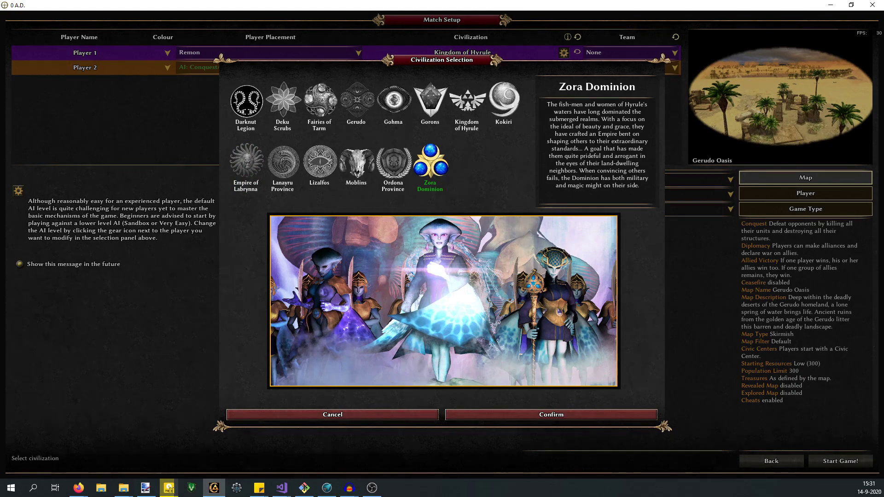
{"action": "left_click", "coordinate": [319, 163]}
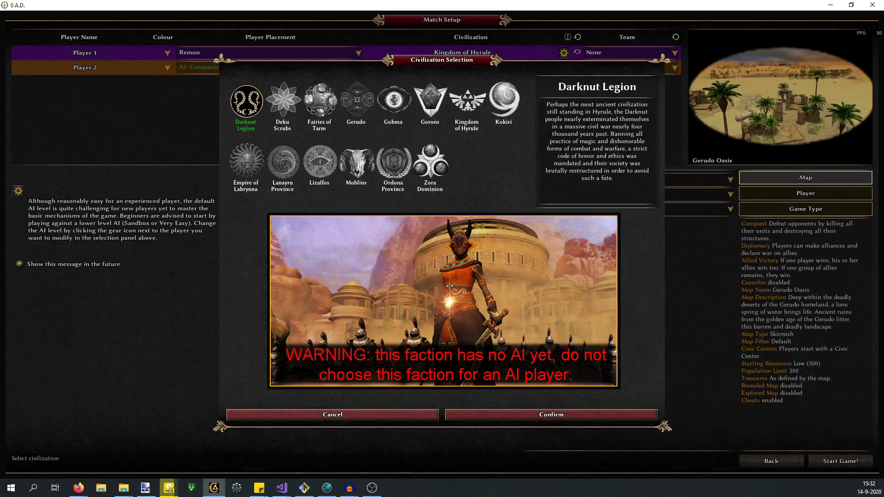
{"action": "left_click", "coordinate": [333, 415]}
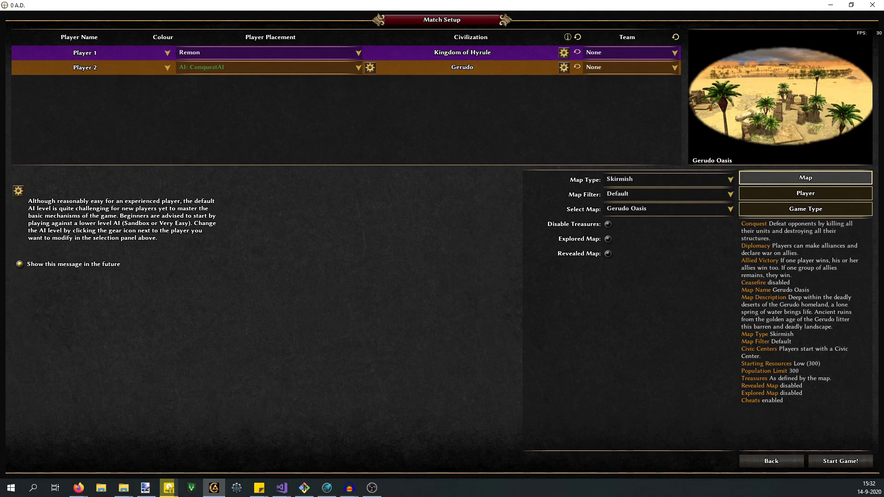
Examine the Moblins, Lizalfos, Lanayru Province and Darknut Legion factions for AI support warnings, and cancel Player 1's civilization selection.
{"action": "left_click", "coordinate": [564, 52]}
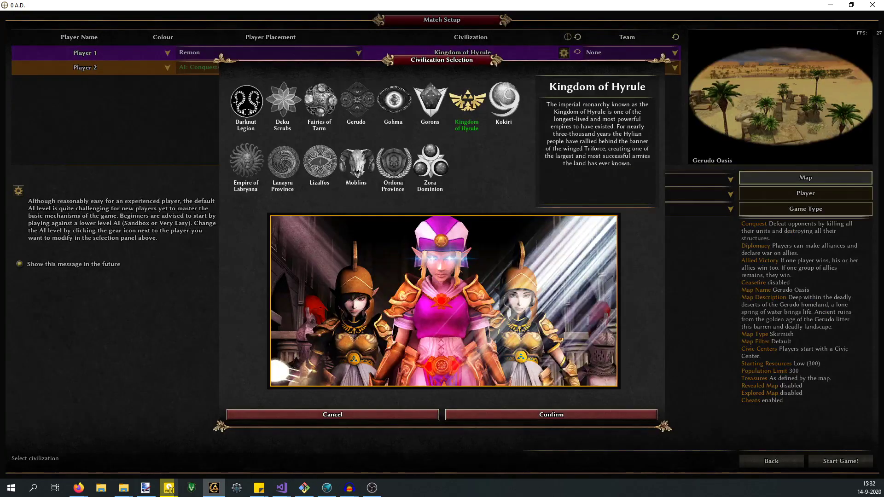
{"action": "left_click", "coordinate": [356, 161]}
{"action": "left_click", "coordinate": [320, 161]}
{"action": "left_click", "coordinate": [283, 161]}
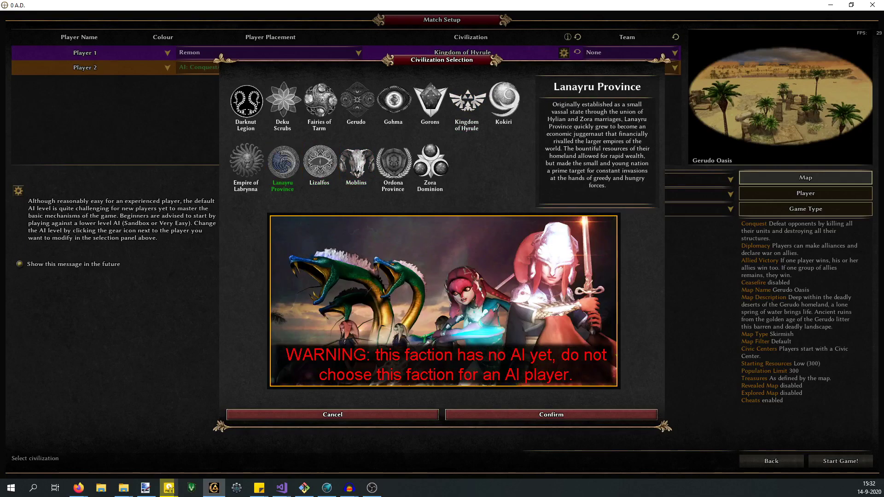
{"action": "left_click", "coordinate": [320, 161]}
{"action": "left_click", "coordinate": [356, 161]}
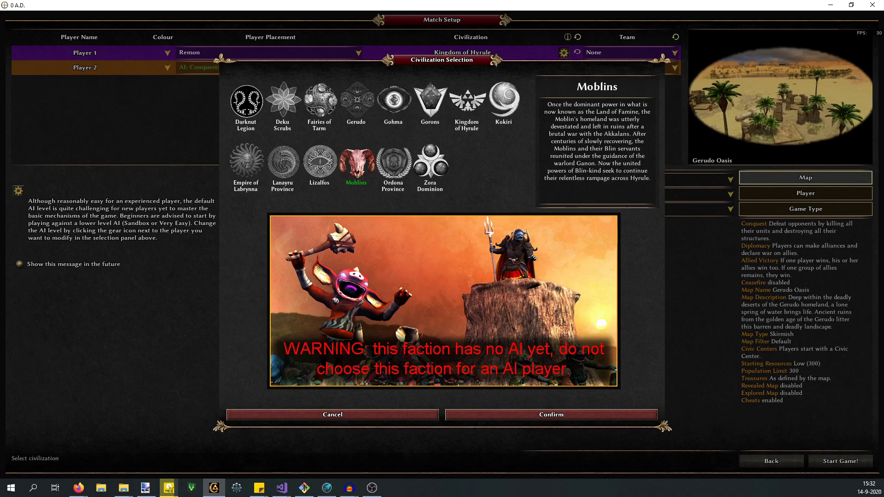
{"action": "left_click", "coordinate": [246, 101]}
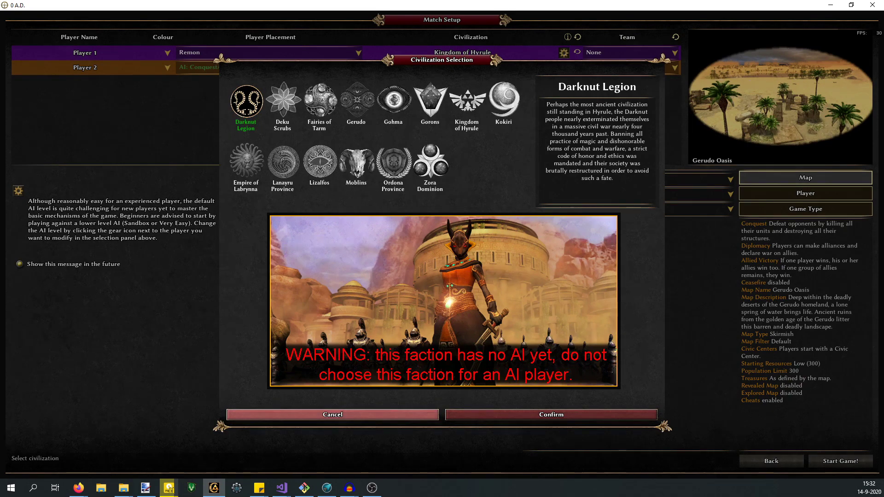
{"action": "left_click", "coordinate": [332, 414]}
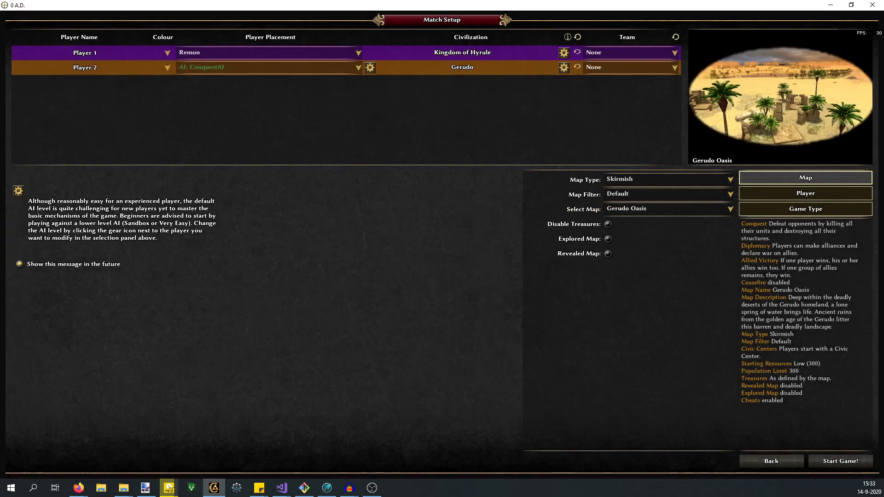
Review the Gohma and Gerudo civilizations for Player 1, and leave the civilization selection without changing it.
{"action": "left_click", "coordinate": [563, 52]}
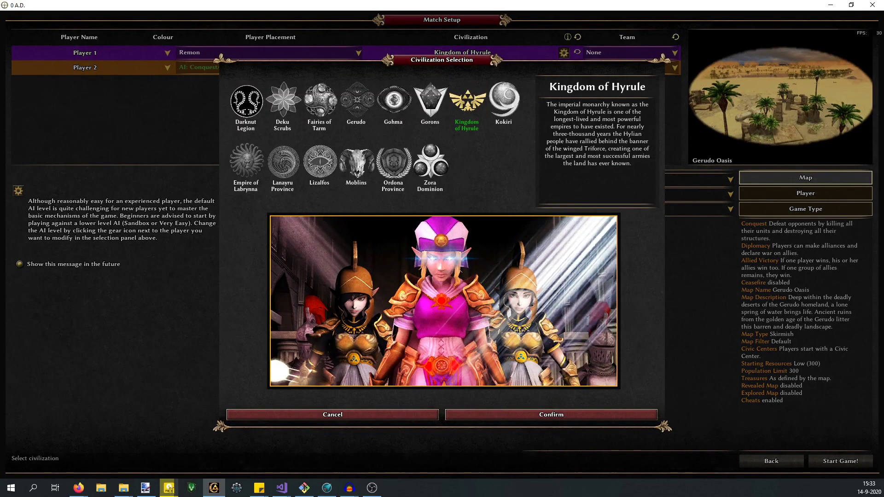
{"action": "left_click", "coordinate": [393, 101]}
{"action": "left_click", "coordinate": [357, 101]}
{"action": "left_click", "coordinate": [393, 100]}
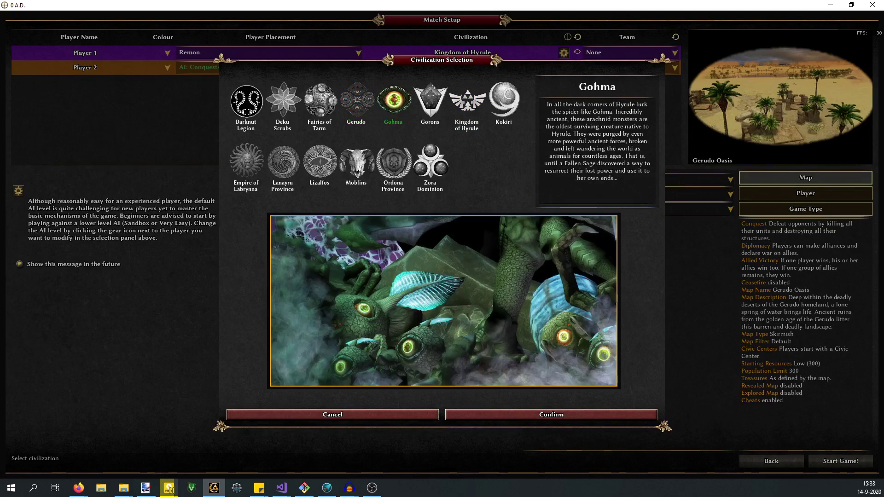
{"action": "left_click", "coordinate": [357, 101]}
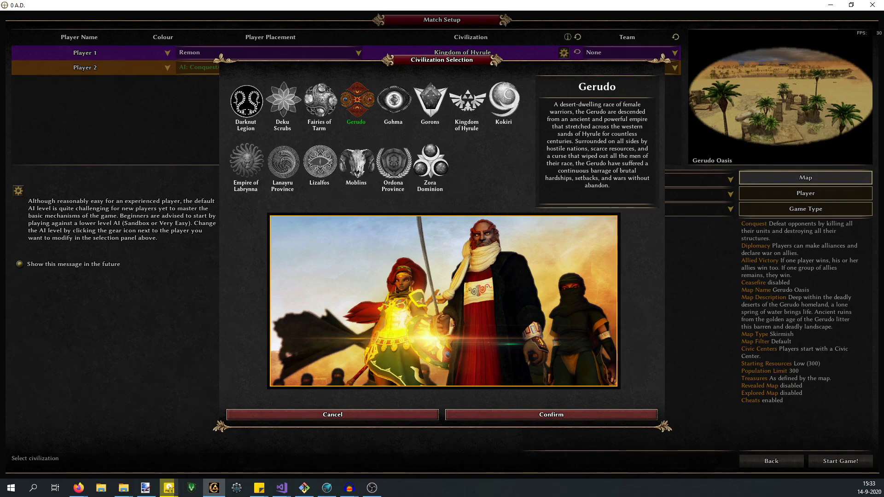
{"action": "key", "text": "Return"}
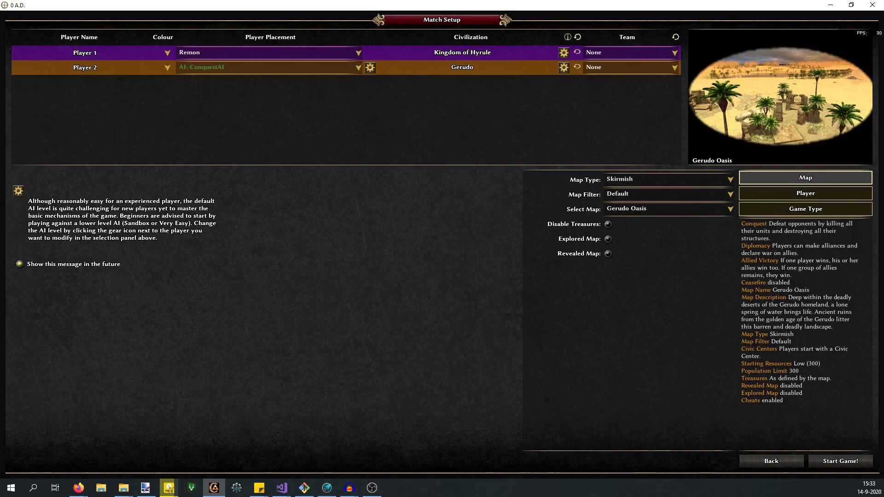
Close the game and move the 0ad folder window higher up on the desktop.
{"action": "left_click", "coordinate": [872, 5]}
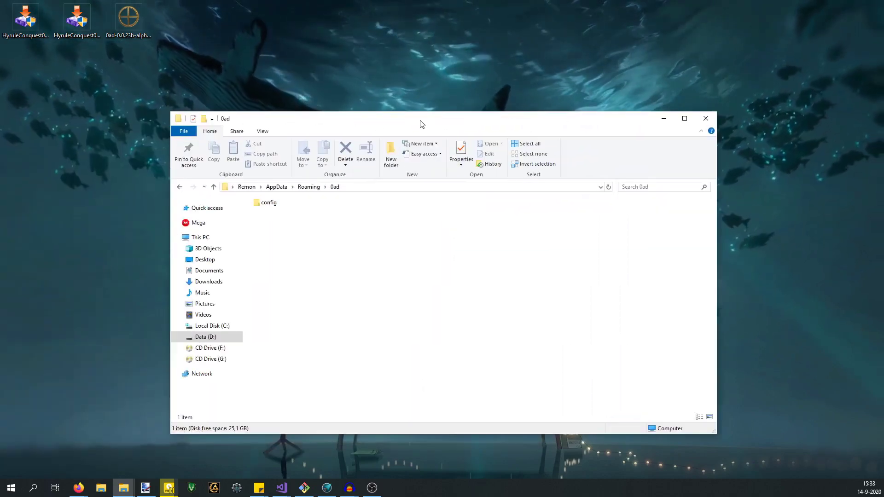
{"action": "left_click_drag", "start_coordinate": [420, 123], "coordinate": [426, 93]}
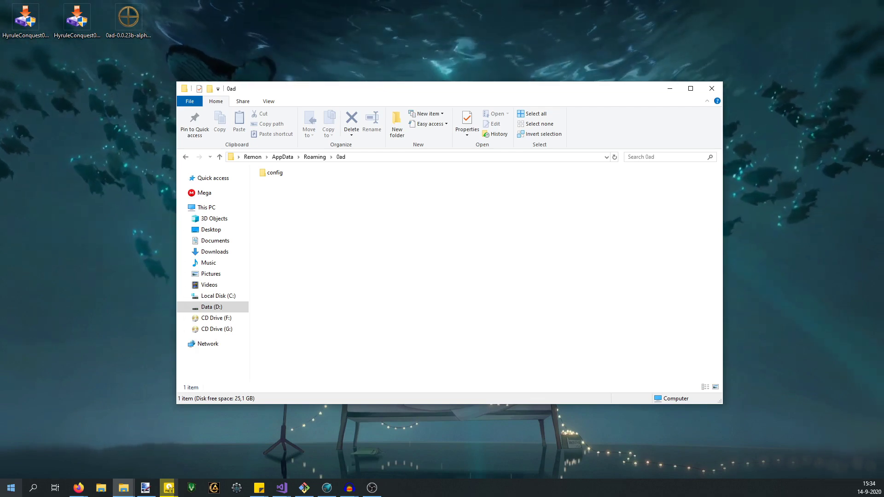
Find the Roaming folder by searching for %appdata%, and open its 0ad folder in File Explorer.
{"action": "left_click", "coordinate": [11, 488]}
{"action": "left_click", "coordinate": [12, 488]}
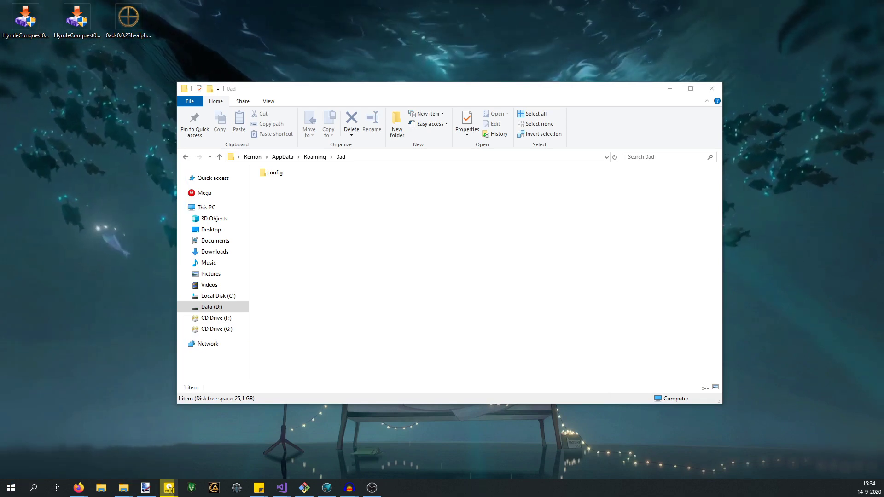
{"action": "left_click", "coordinate": [11, 488]}
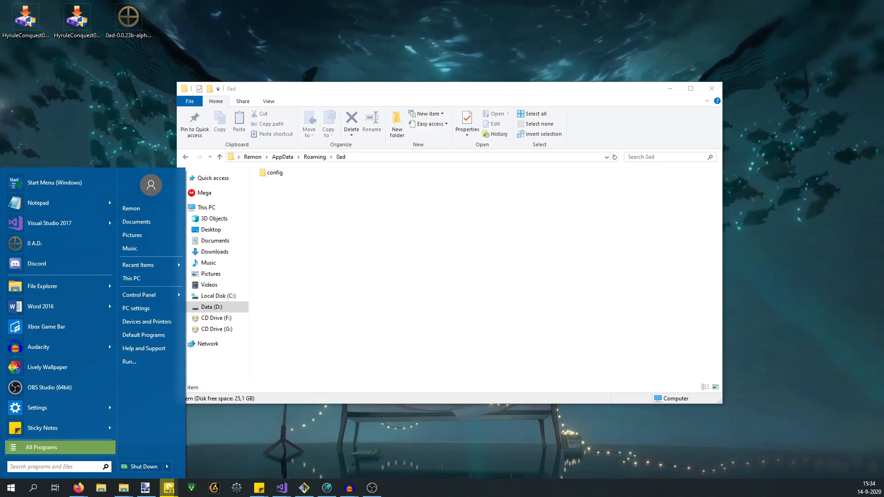
{"action": "type", "text": "%appdata%"}
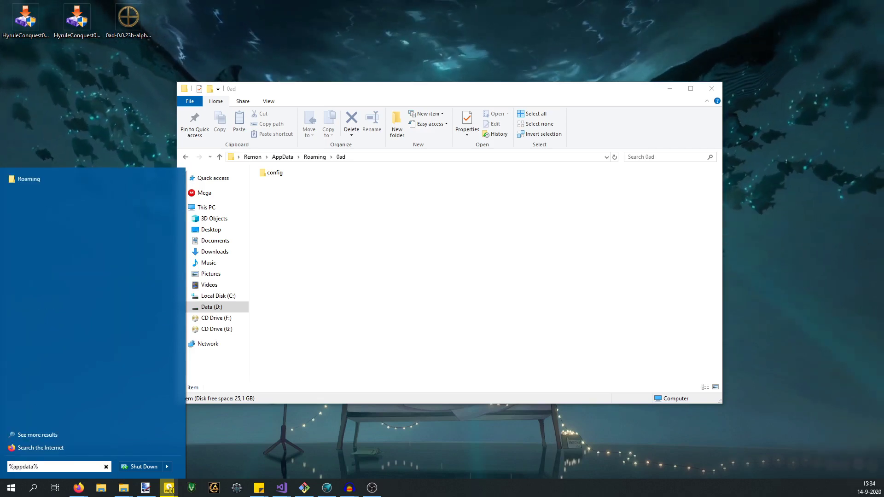
{"action": "key", "text": "Down"}
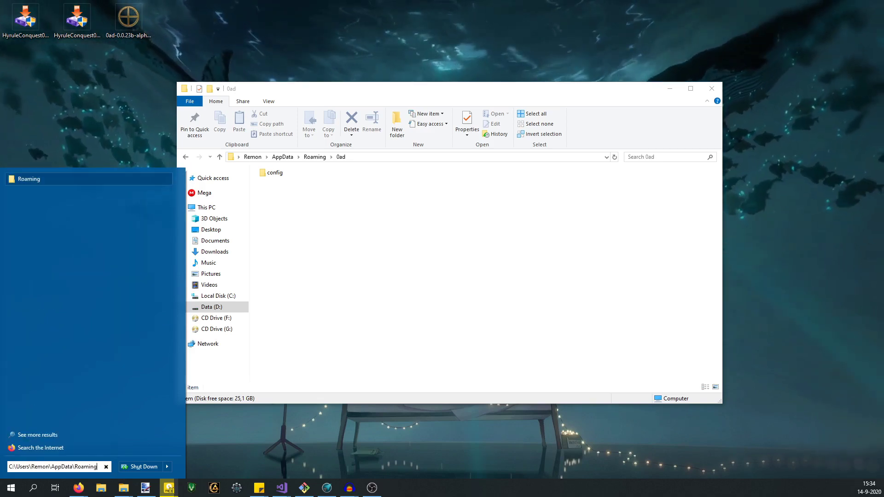
{"action": "key", "text": "Return"}
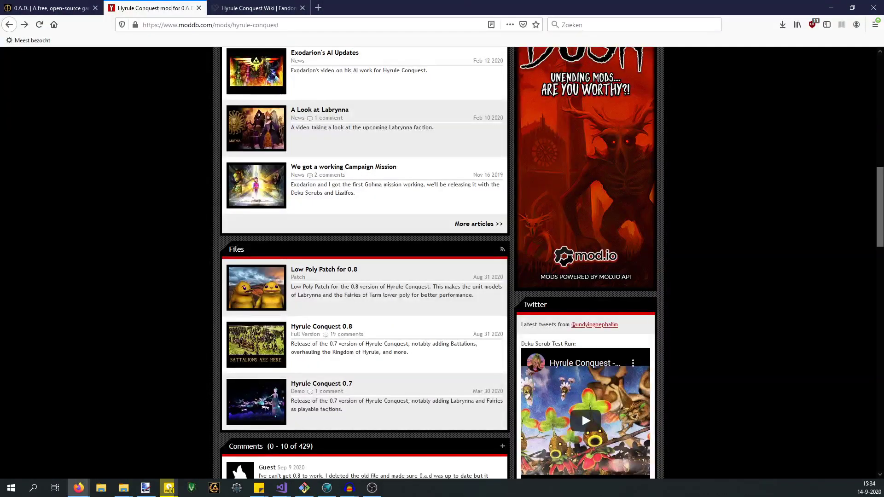
{"action": "mouse_move", "coordinate": [124, 488]}
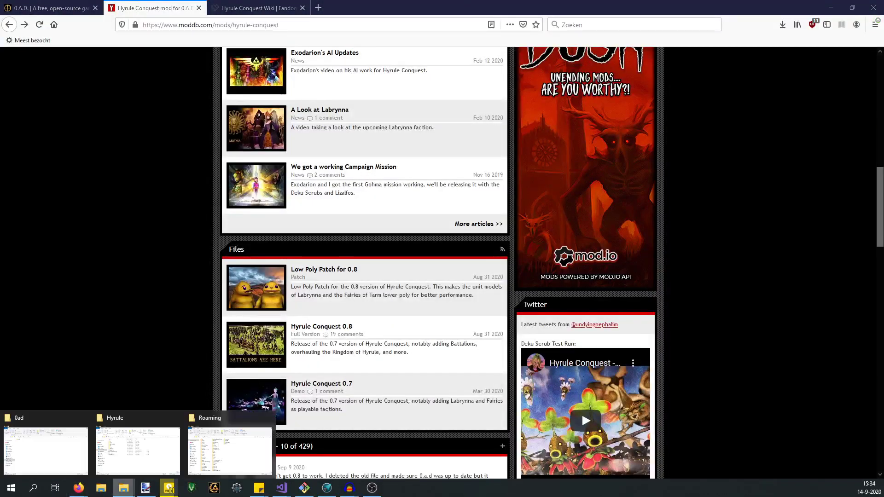
{"action": "left_click", "coordinate": [229, 449]}
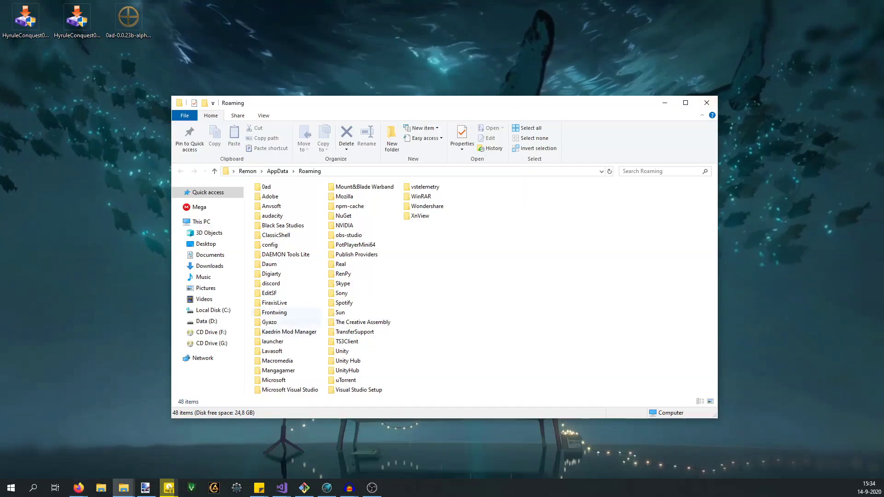
{"action": "double_click", "coordinate": [266, 186]}
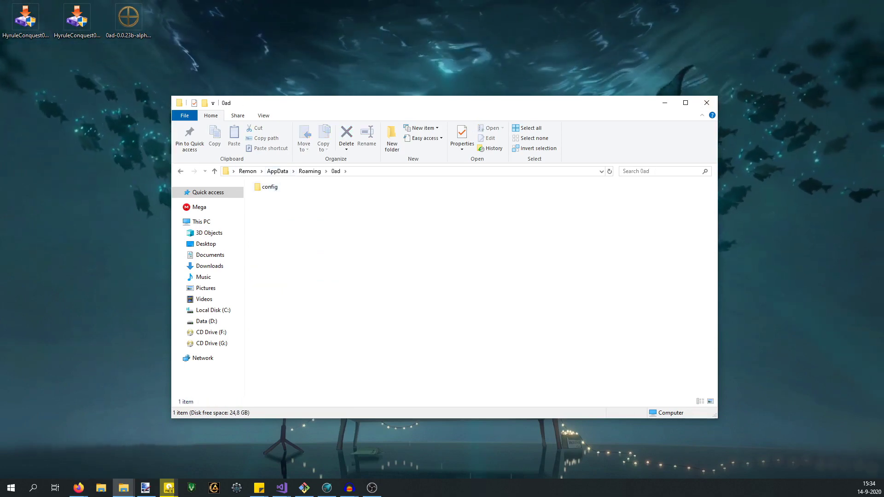
Examine the 0ad folder under AppData\Local, including its cache folder, and return to the desktop.
{"action": "left_click", "coordinate": [277, 171]}
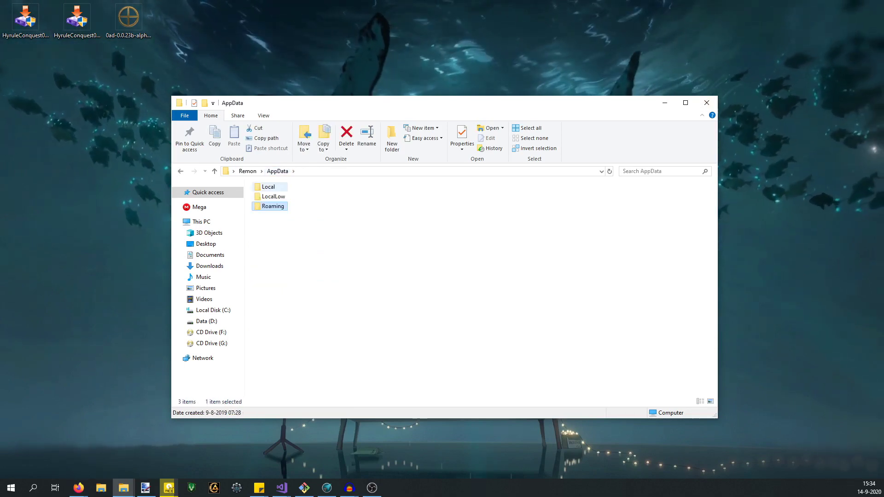
{"action": "double_click", "coordinate": [268, 187]}
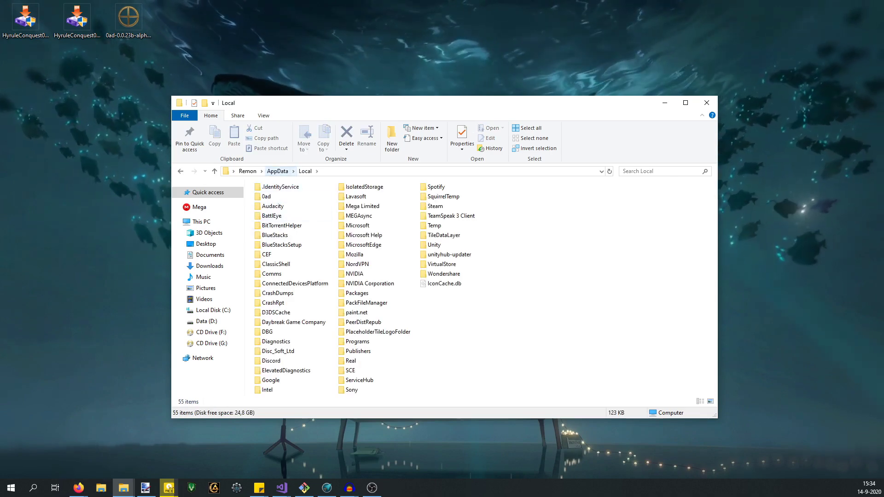
{"action": "double_click", "coordinate": [266, 196]}
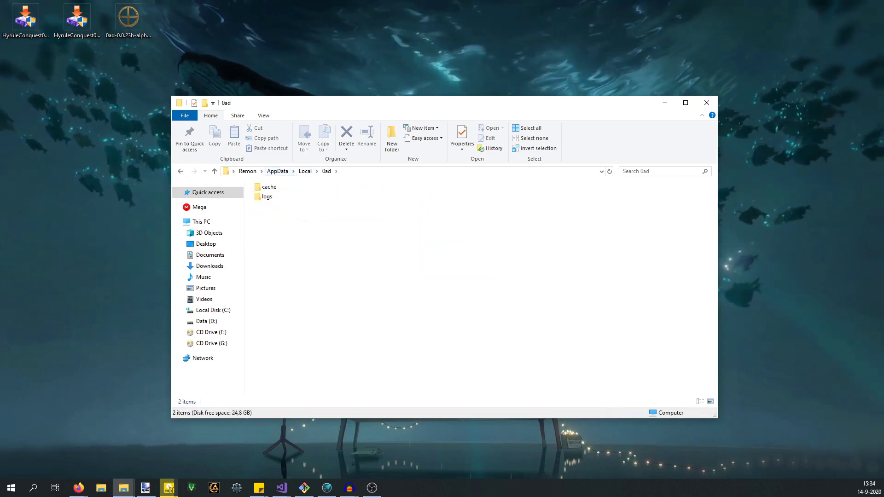
{"action": "double_click", "coordinate": [268, 186]}
{"action": "left_click", "coordinate": [327, 170]}
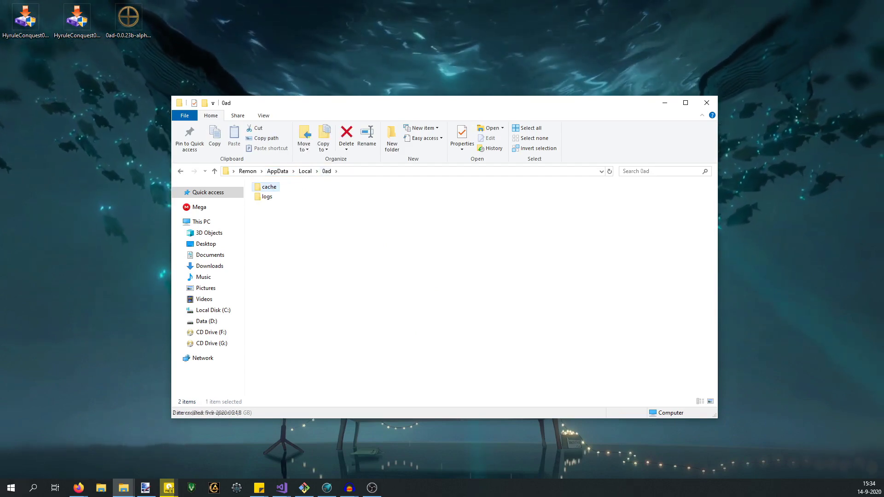
{"action": "left_click_drag", "start_coordinate": [341, 202], "coordinate": [285, 202]}
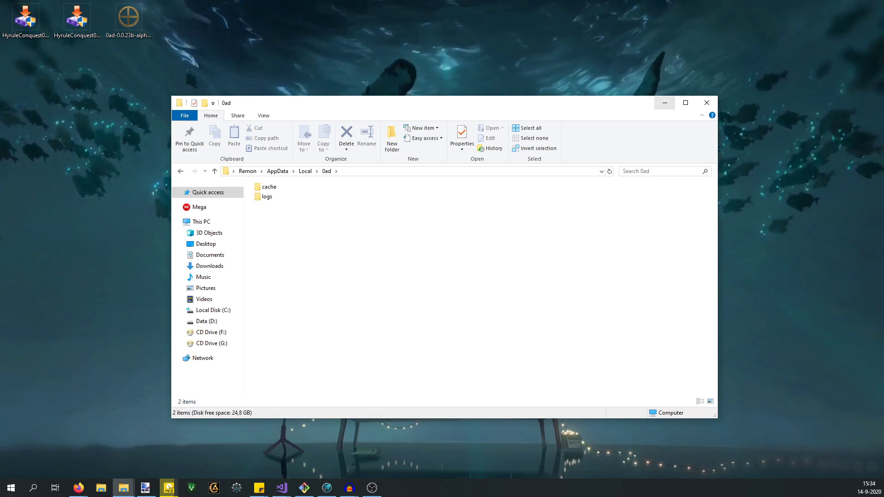
{"action": "key", "text": "super+d"}
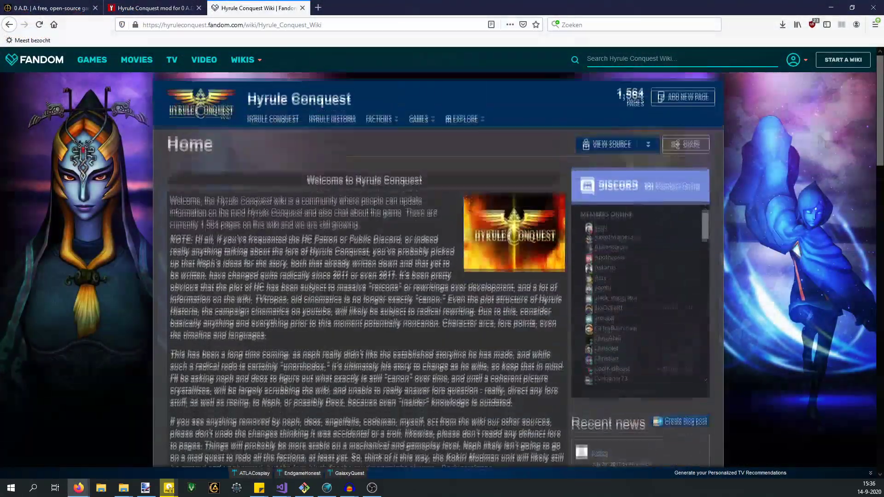
Look over the Hyrule Conquest Wiki home page in Firefox, including the note about changes to the story and lore.
{"action": "scroll", "coordinate": [364, 276], "scroll_direction": "down", "scroll_amount": 2}
{"action": "scroll", "coordinate": [364, 276], "scroll_direction": "up", "scroll_amount": 2}
{"action": "scroll", "coordinate": [363, 276], "scroll_direction": "down", "scroll_amount": 1}
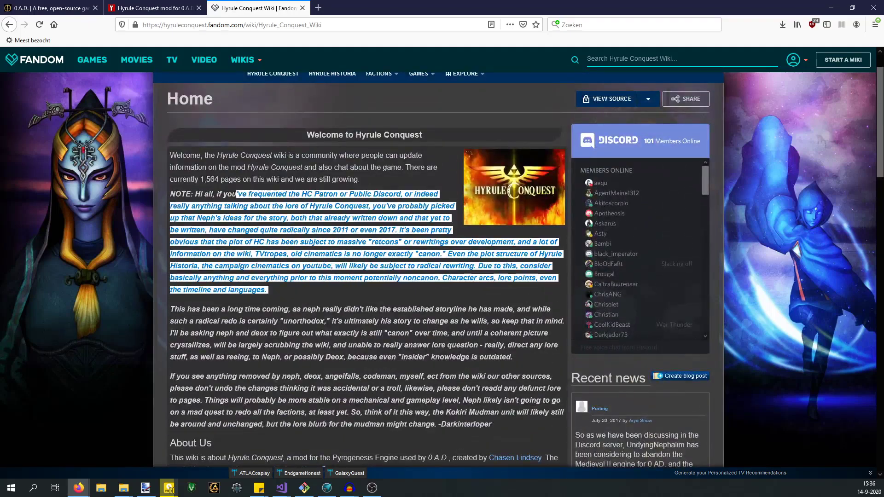
{"action": "scroll", "coordinate": [364, 267], "scroll_direction": "up", "scroll_amount": 1}
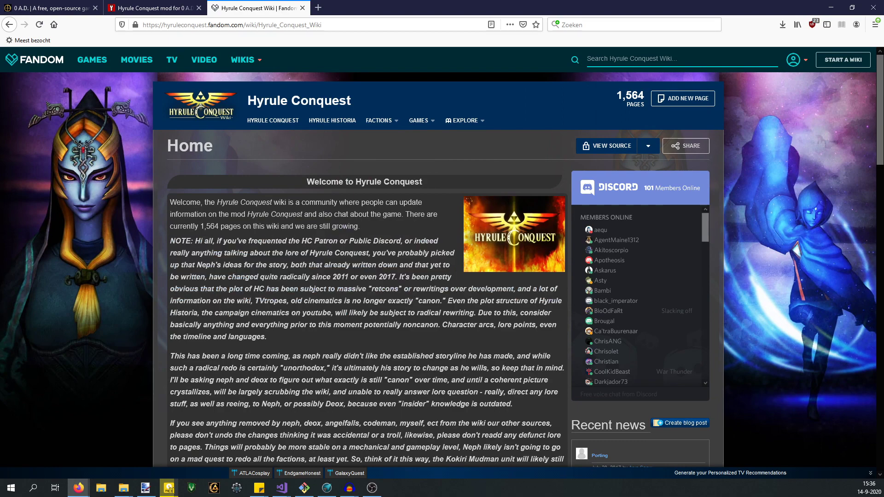
{"action": "scroll", "coordinate": [363, 277], "scroll_direction": "down", "scroll_amount": 5}
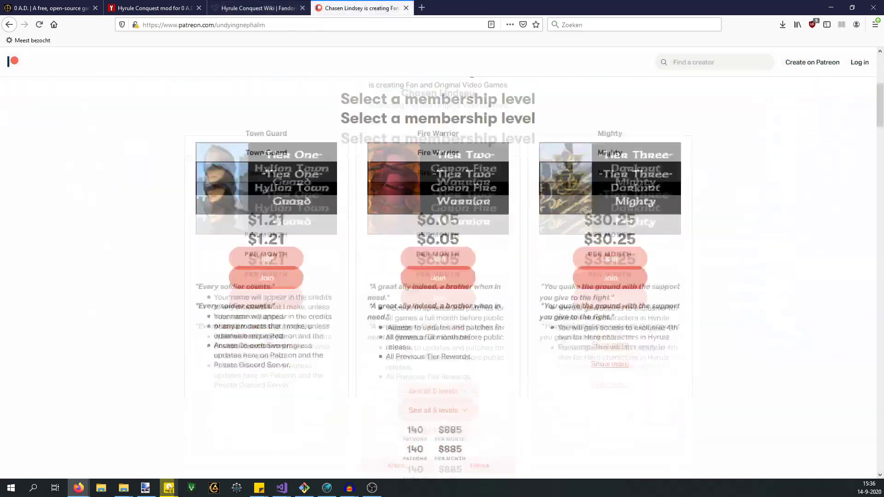
Look over the mod creator's Patreon page and its membership levels.
{"action": "scroll", "coordinate": [442, 277], "scroll_direction": "up", "scroll_amount": 8}
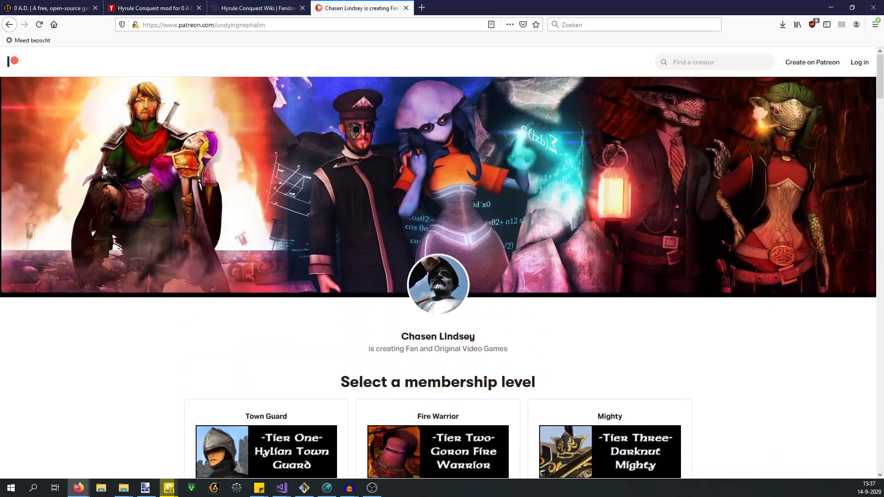
{"action": "scroll", "coordinate": [442, 277], "scroll_direction": "down", "scroll_amount": 5}
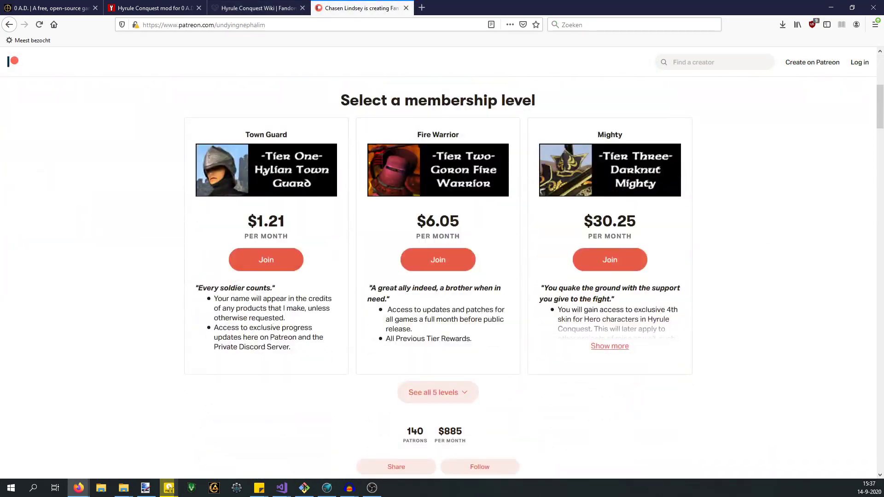